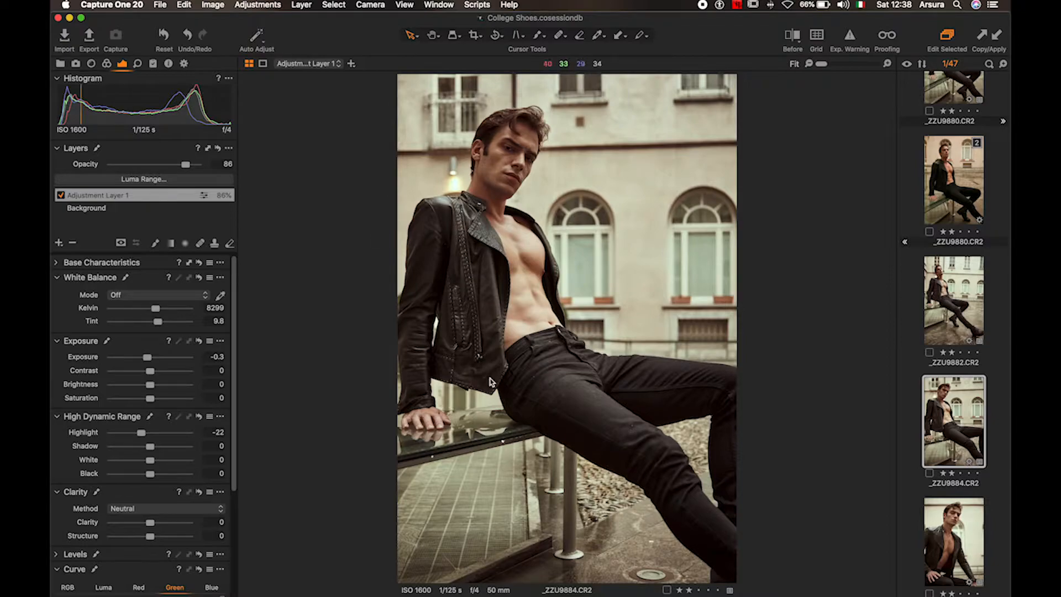
mouse_move(562, 580)
scroll(184, 374, down, 3)
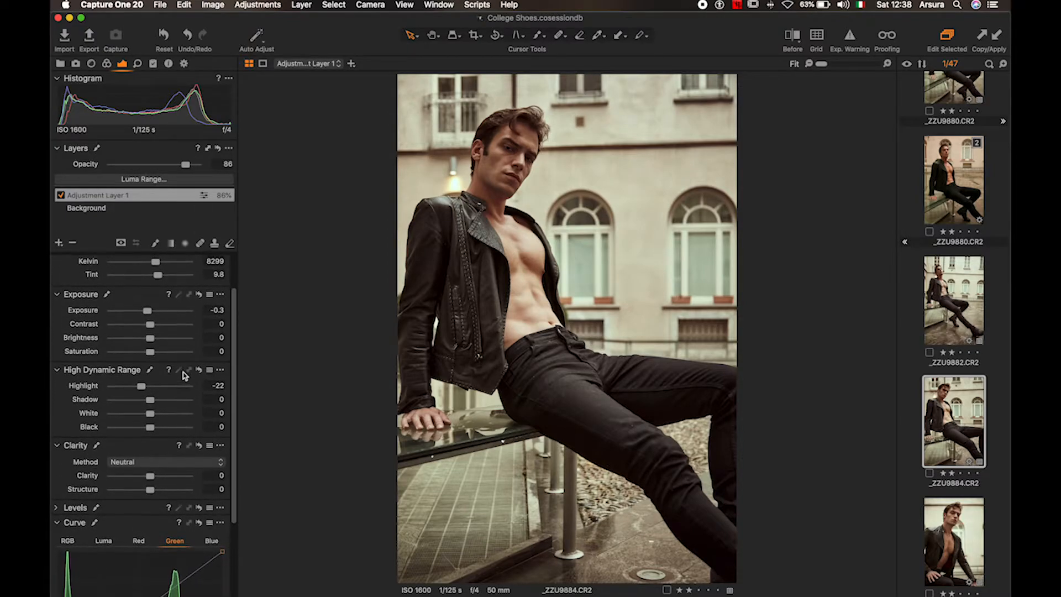
scroll(184, 375, up, 3)
scroll(184, 376, down, 10)
scroll(184, 375, up, 10)
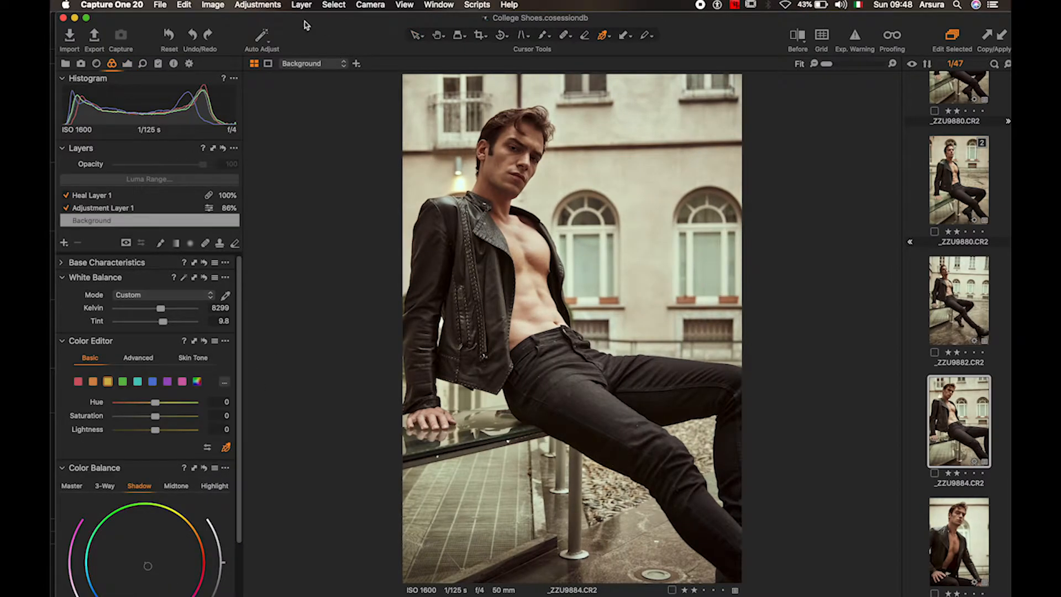
Move the editor window aside to expose the older version's window behind it, and activate the mask brush.
drag(307, 25, 535, 7)
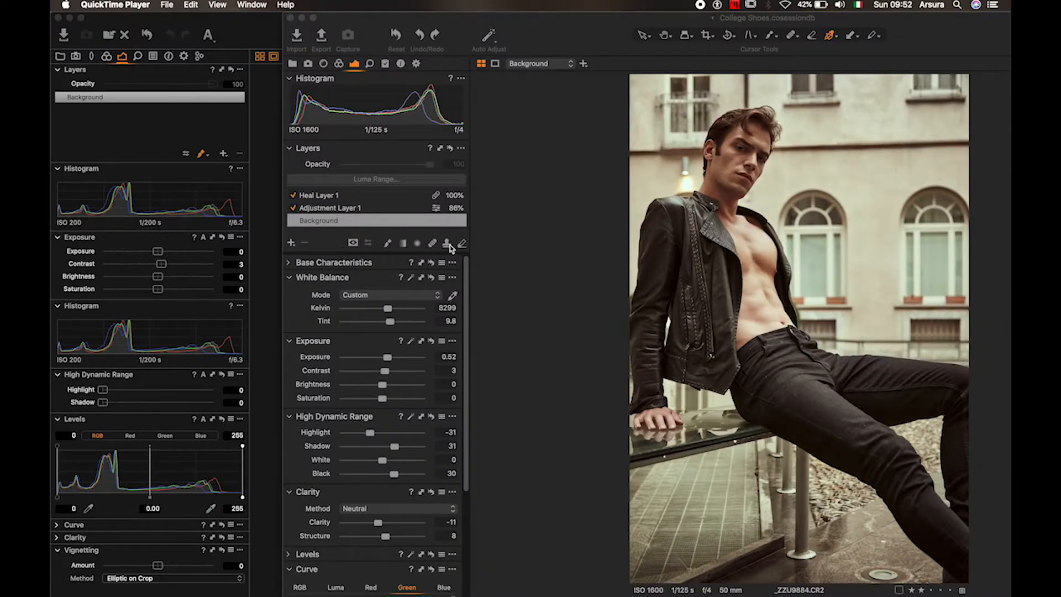
click(388, 244)
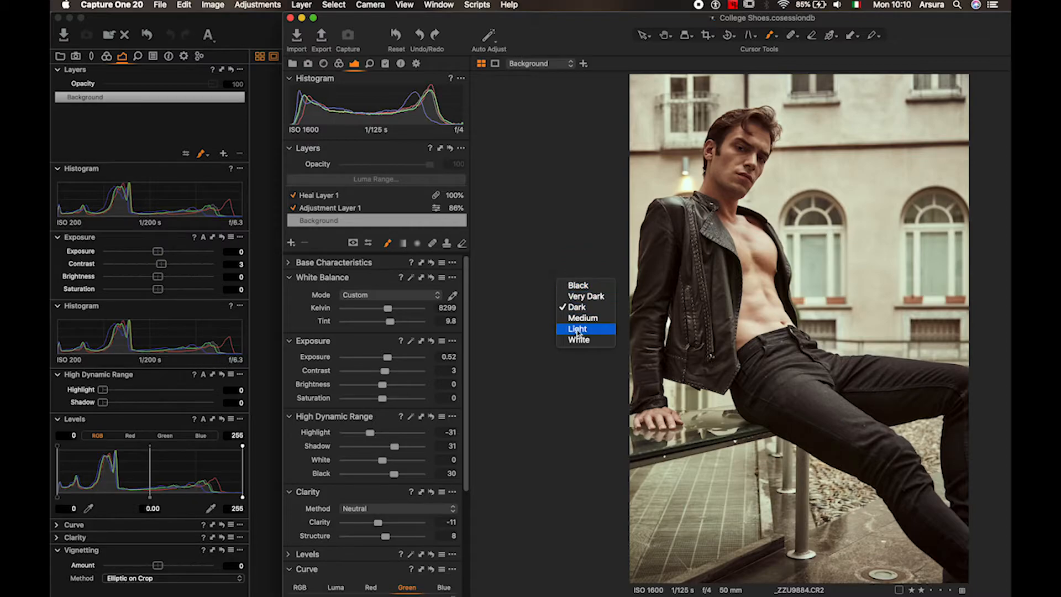
Try the Very Dark viewer background colour and set it back to Dark.
click(578, 297)
right_click(577, 297)
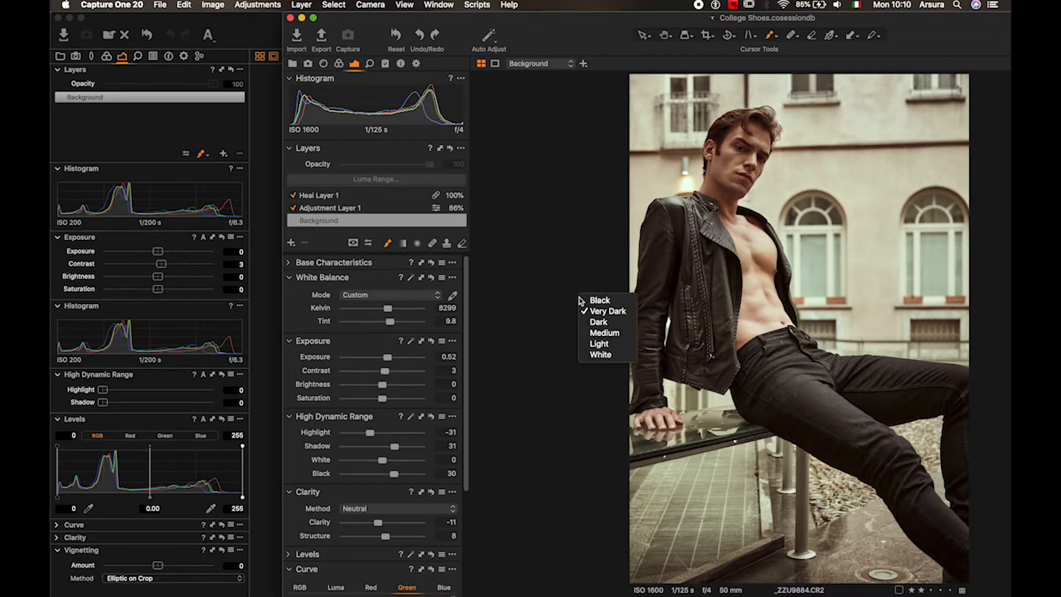
click(591, 321)
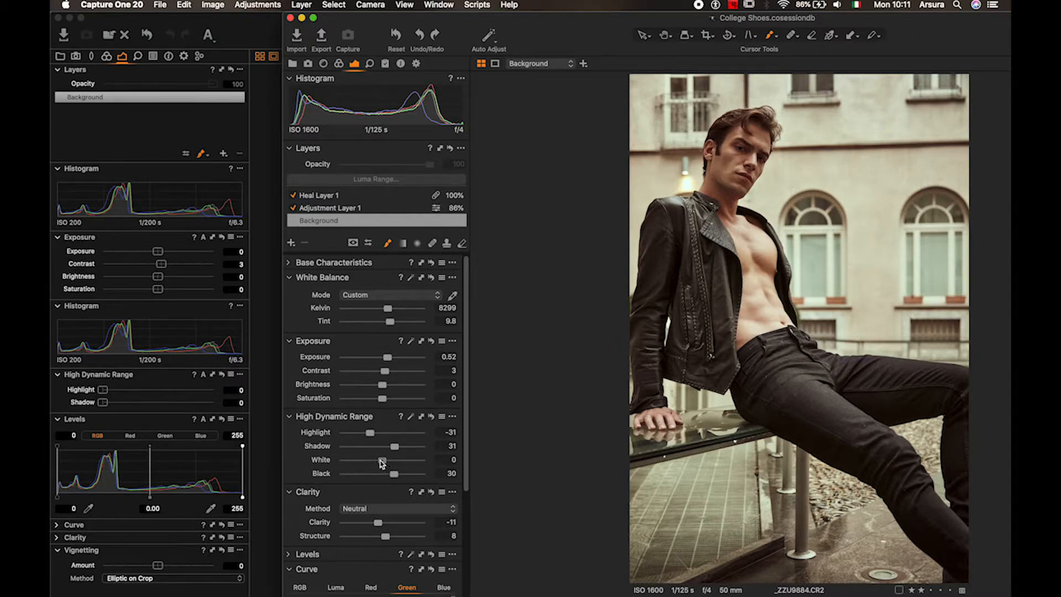
Set the High Dynamic Range White to -41 and Black to 10 on the Background layer.
drag(382, 460, 358, 464)
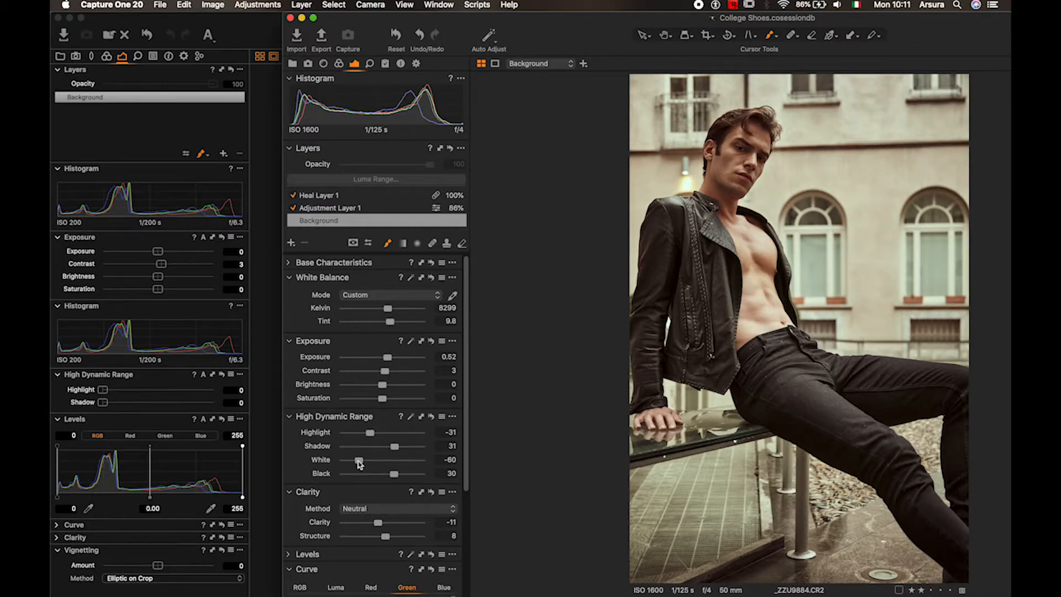
drag(360, 465, 418, 462)
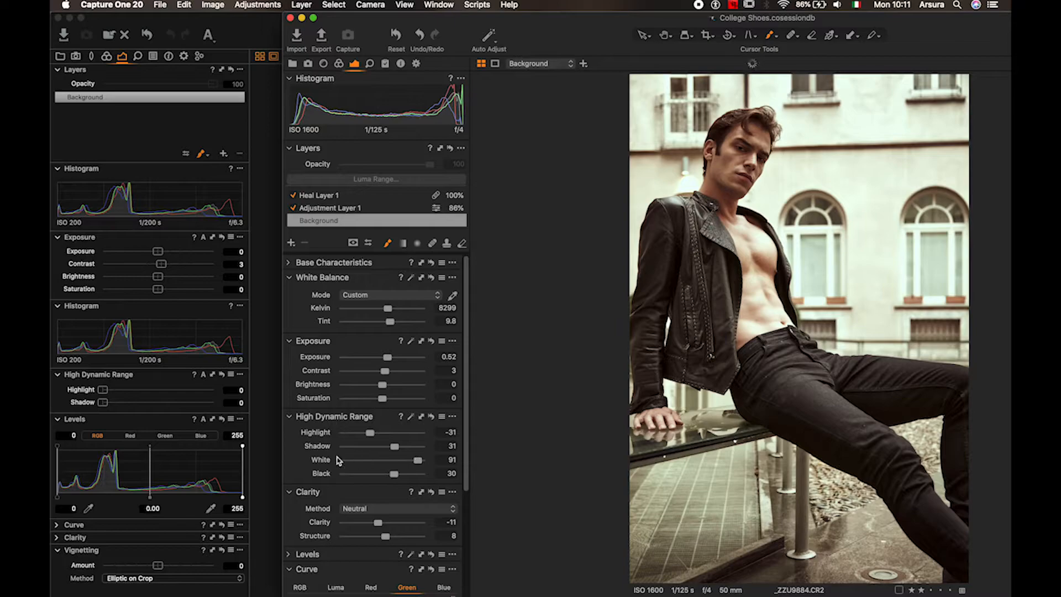
drag(338, 461, 387, 480)
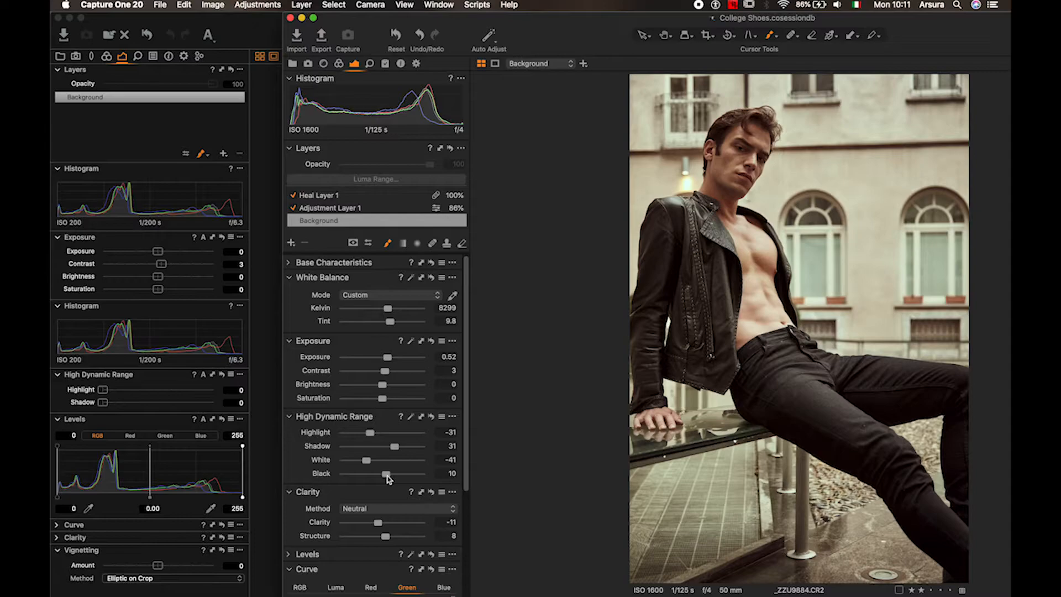
scroll(388, 479, down, 1)
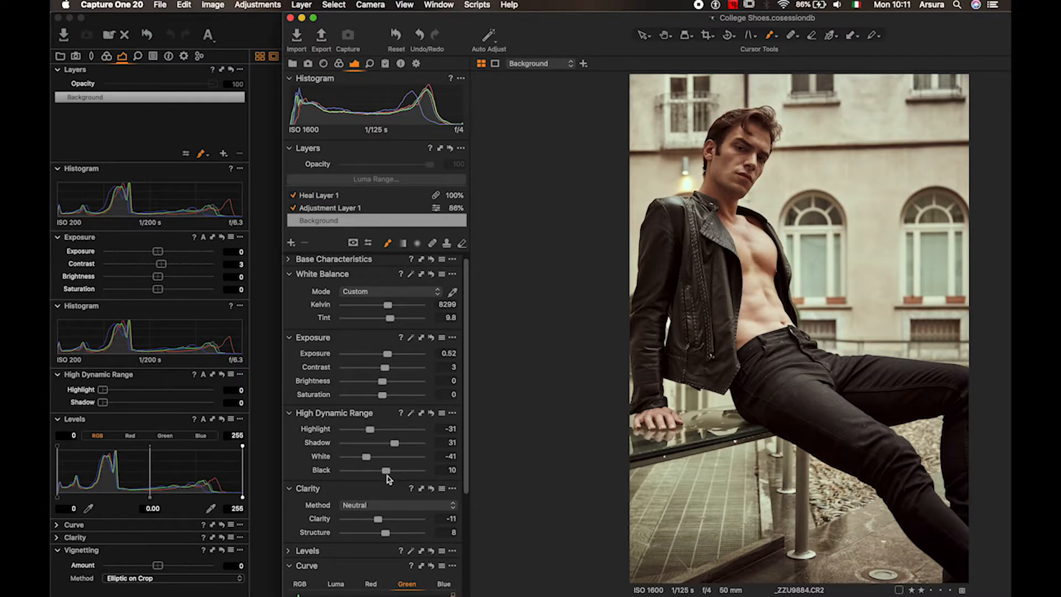
Toggle Heal Layer 1 to compare, and retouch the wall beside the man's head on that layer with the Heal brush.
click(791, 35)
click(293, 196)
click(293, 195)
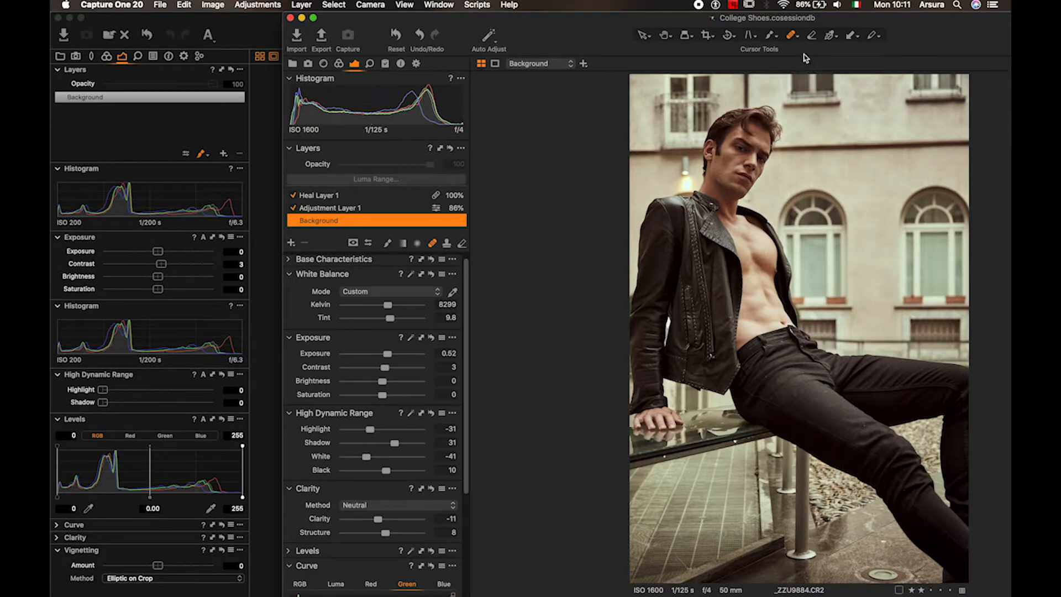
click(322, 196)
click(293, 196)
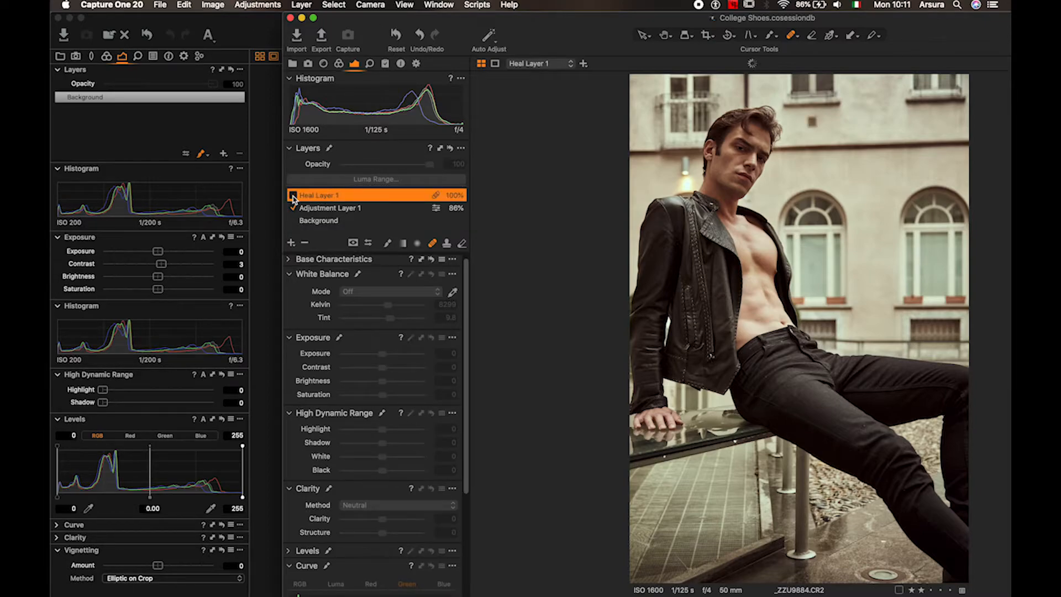
click(293, 197)
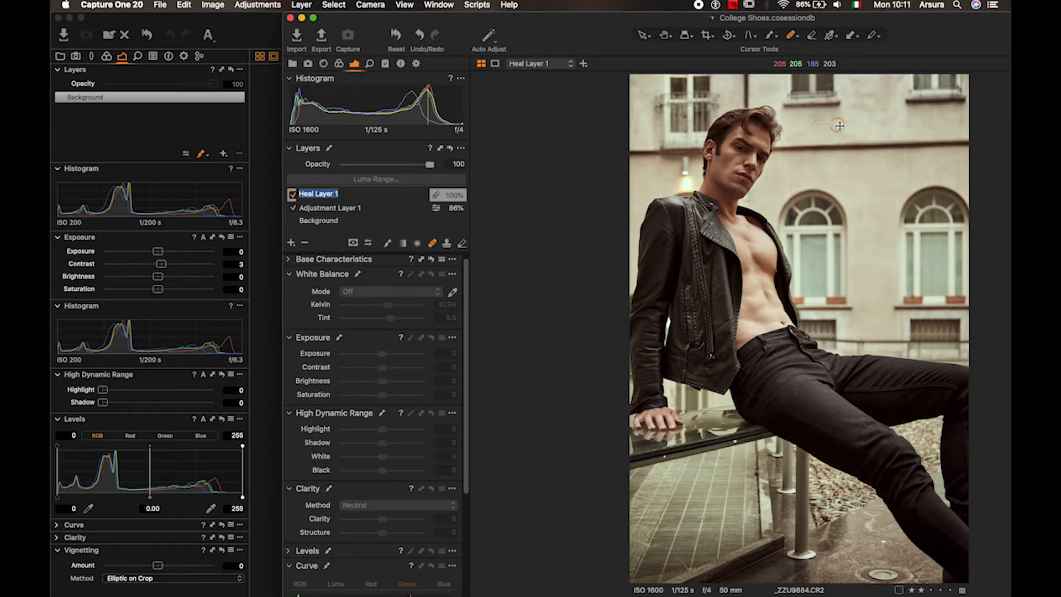
drag(840, 125, 852, 125)
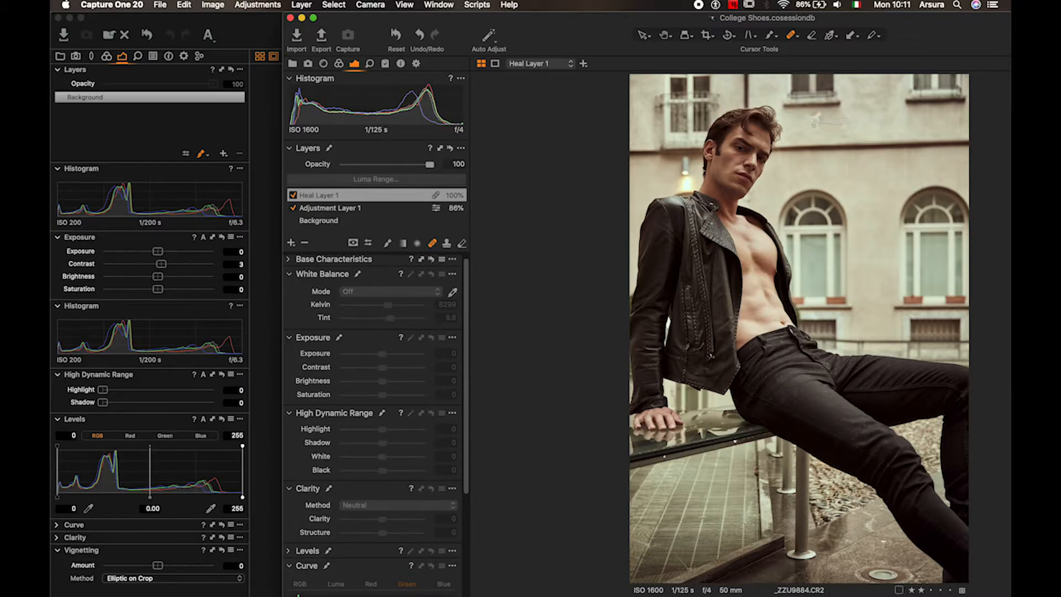
mouse_move(814, 122)
mouse_down()
mouse_move(872, 99)
mouse_move(835, 125)
mouse_up()
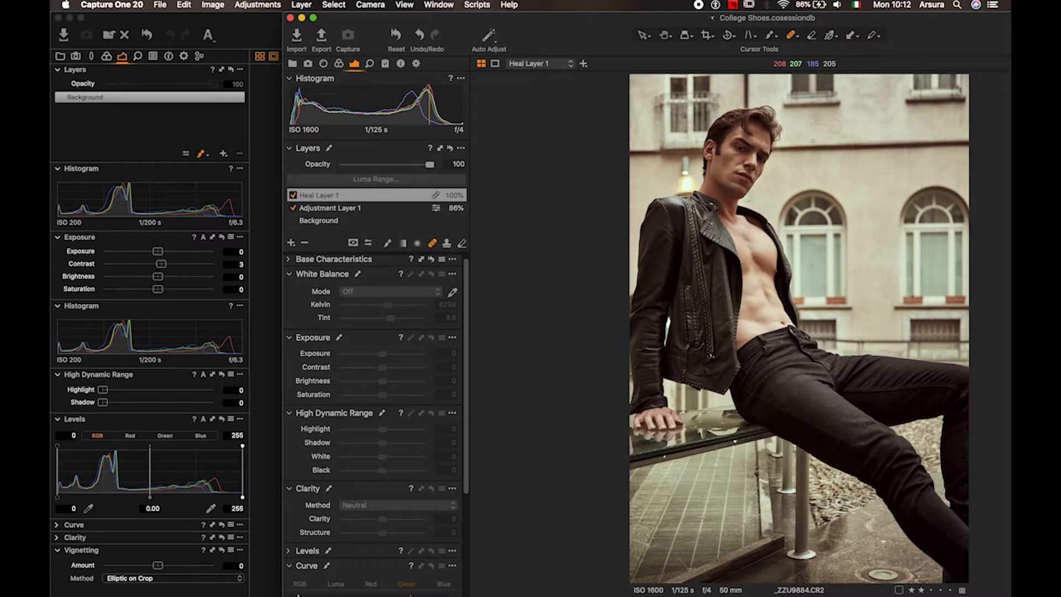
Set the Background layer's Exposure to 0.74 and move the editor window back to its original place.
click(334, 222)
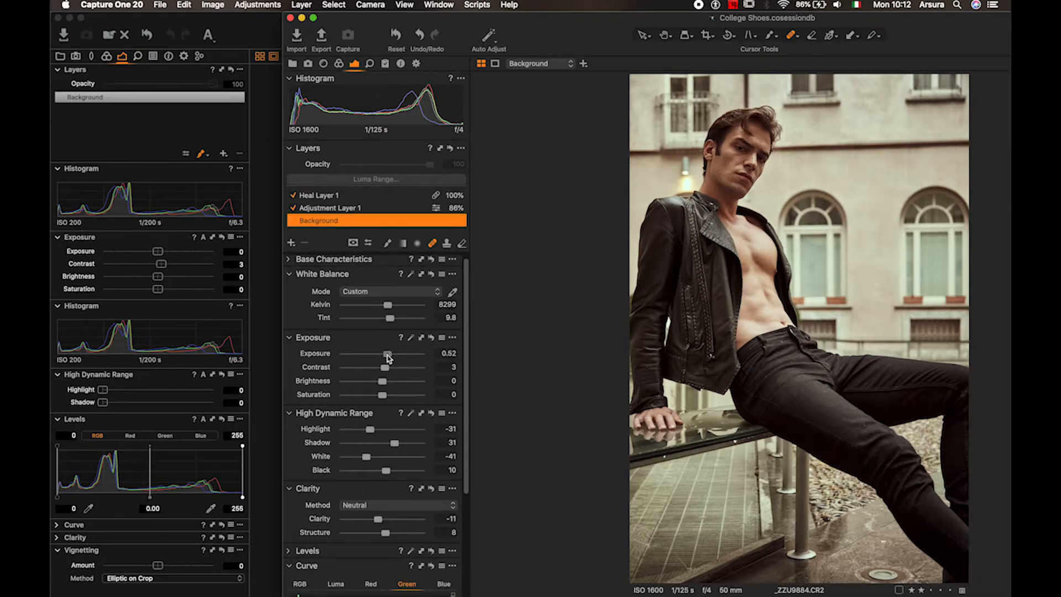
drag(387, 354, 395, 357)
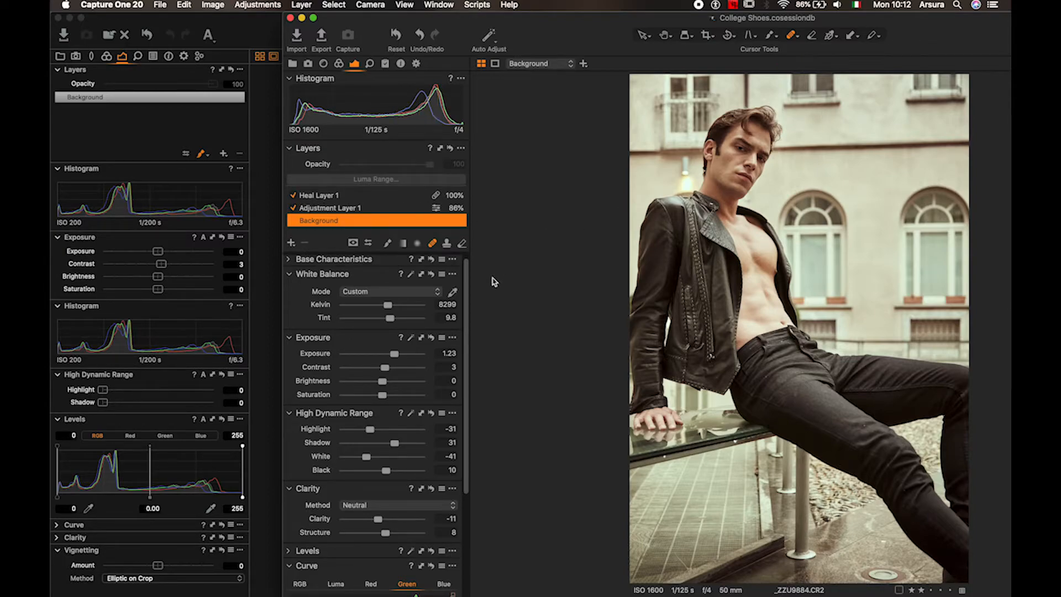
drag(395, 357, 390, 354)
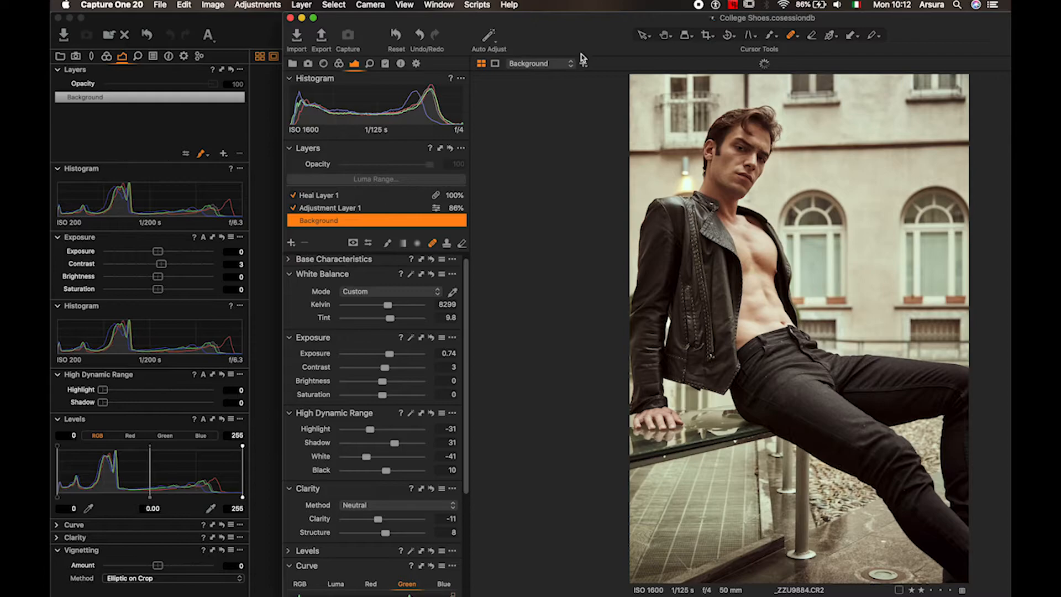
drag(586, 17, 357, 8)
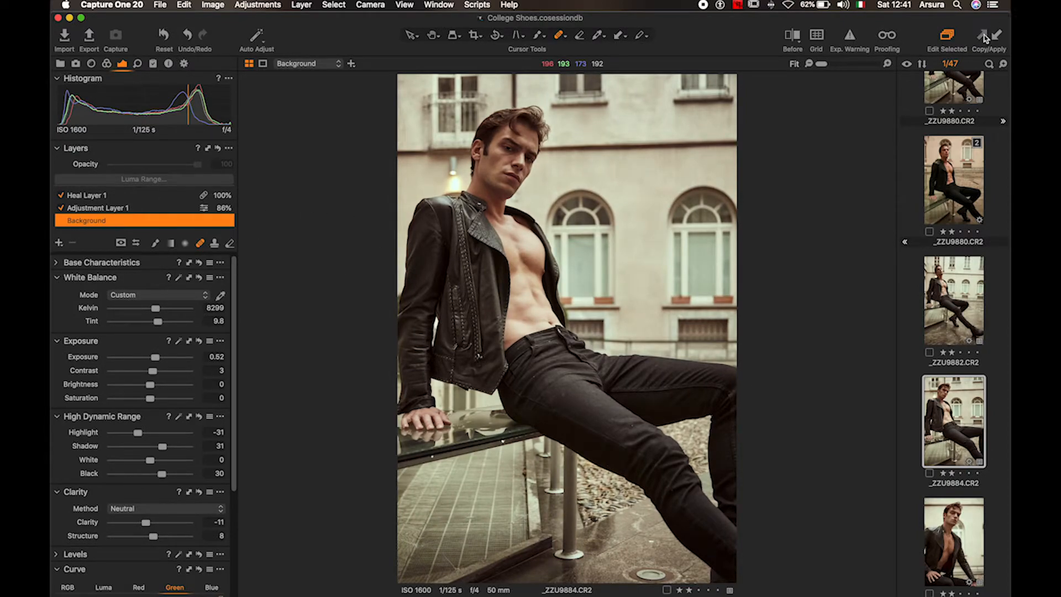
Copy the adjustments of photo _ZZU9884.CR2 and apply them to variant 2 of _ZZU9880.CR2.
click(965, 144)
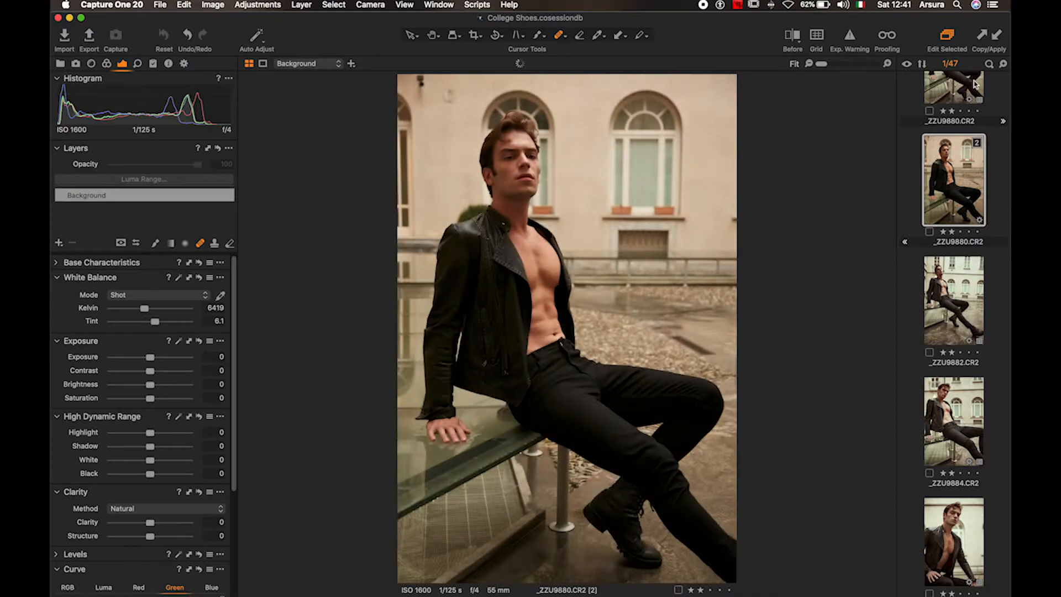
click(995, 37)
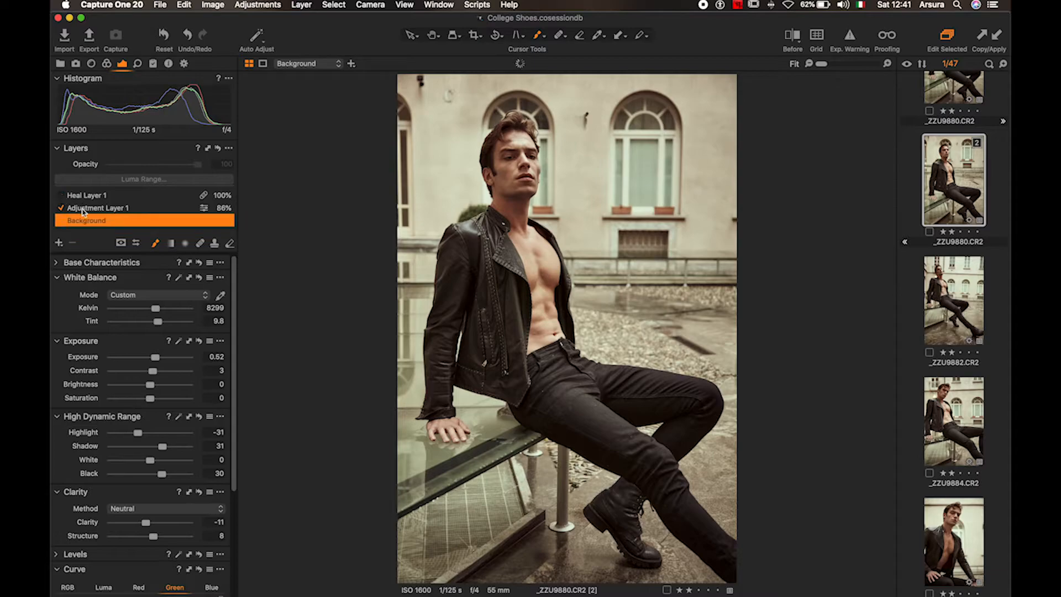
Paint the Adjustment Layer 1 mask over the wall behind the man and erase it from his face and neck.
click(61, 209)
click(62, 208)
click(99, 209)
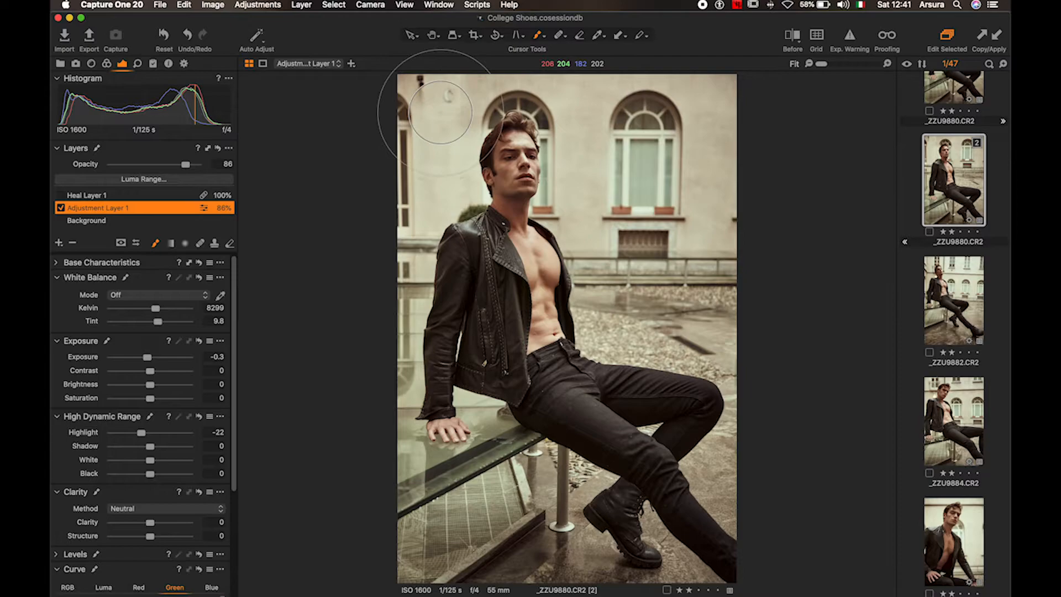
mouse_move(434, 108)
mouse_down()
mouse_move(434, 171)
mouse_move(422, 87)
mouse_move(430, 197)
mouse_up()
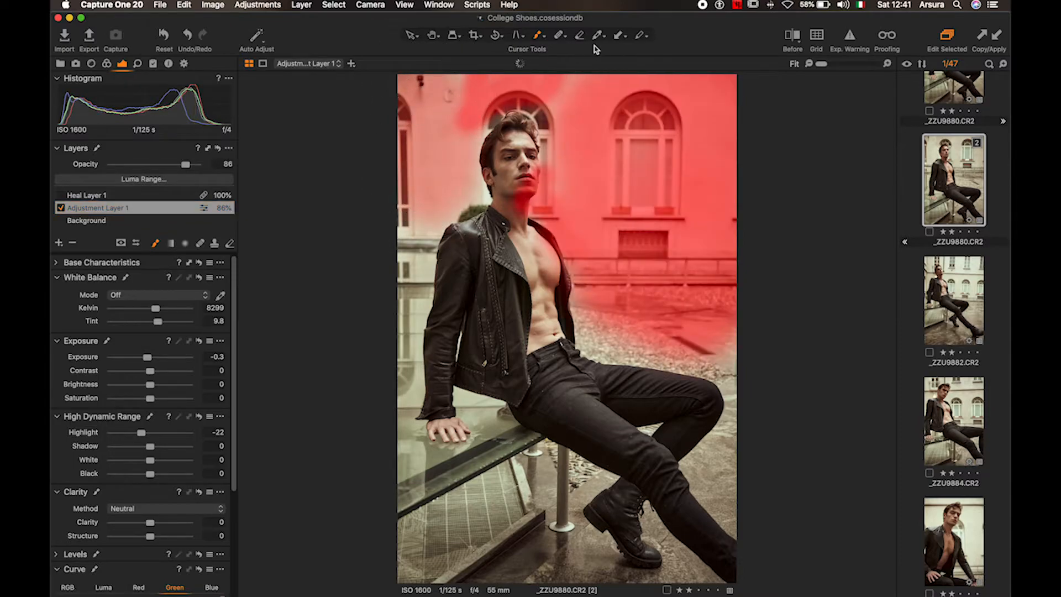
click(230, 243)
mouse_move(497, 150)
mouse_down()
mouse_move(535, 200)
mouse_move(524, 179)
mouse_move(518, 202)
mouse_up()
Select photo _ZZU9884.CR2 and look through the Color Editor's Advanced, Skin Tone and Basic modes.
click(964, 428)
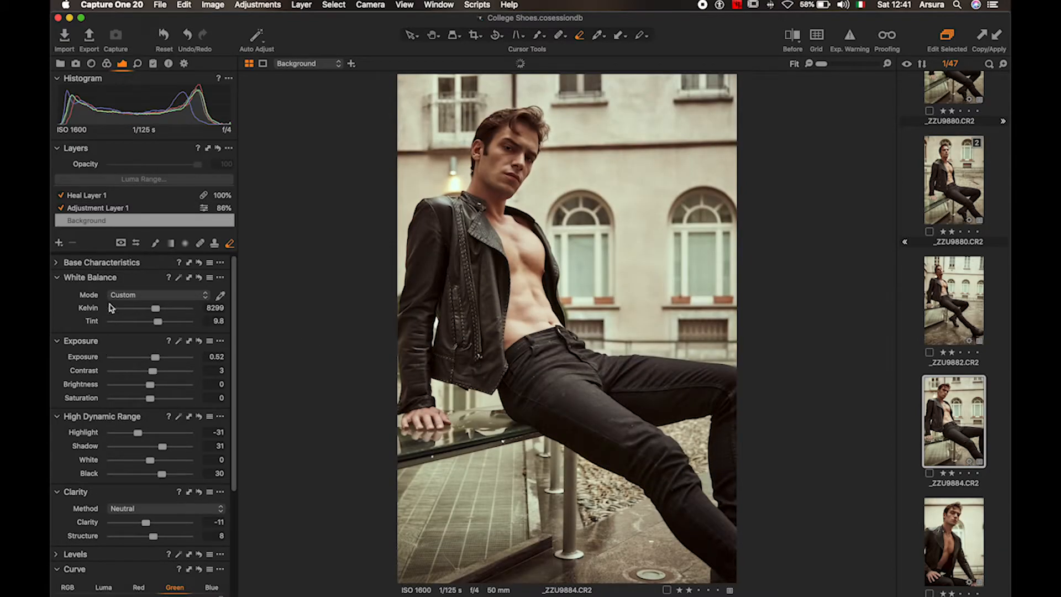
click(107, 63)
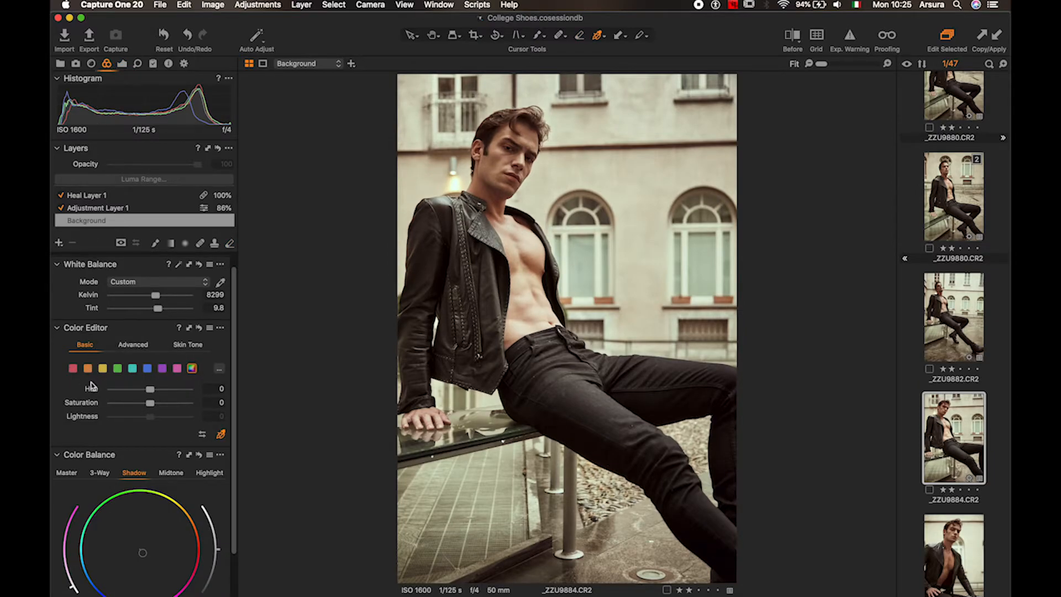
click(122, 345)
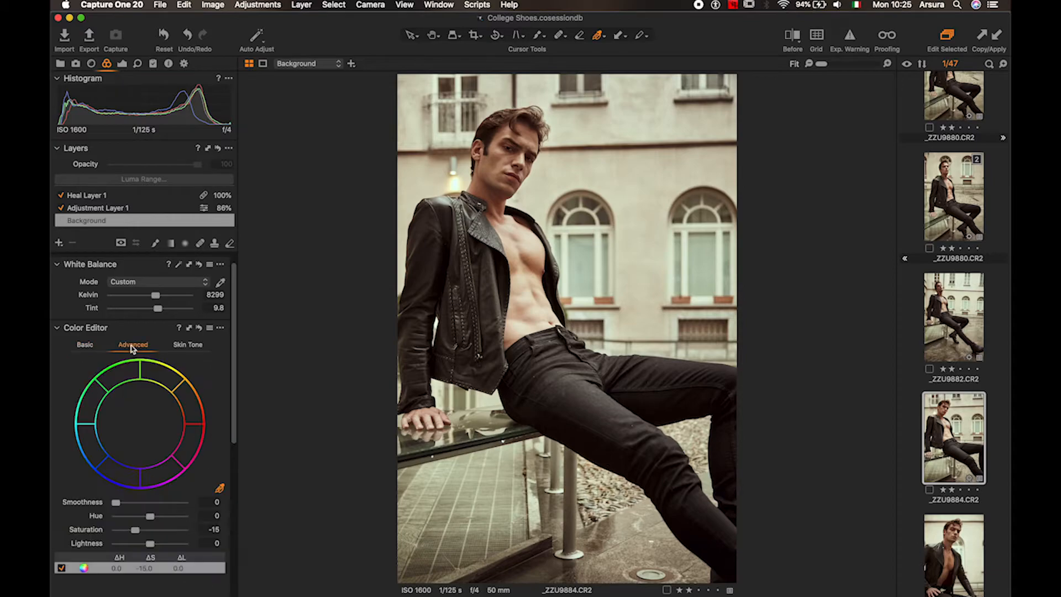
click(193, 346)
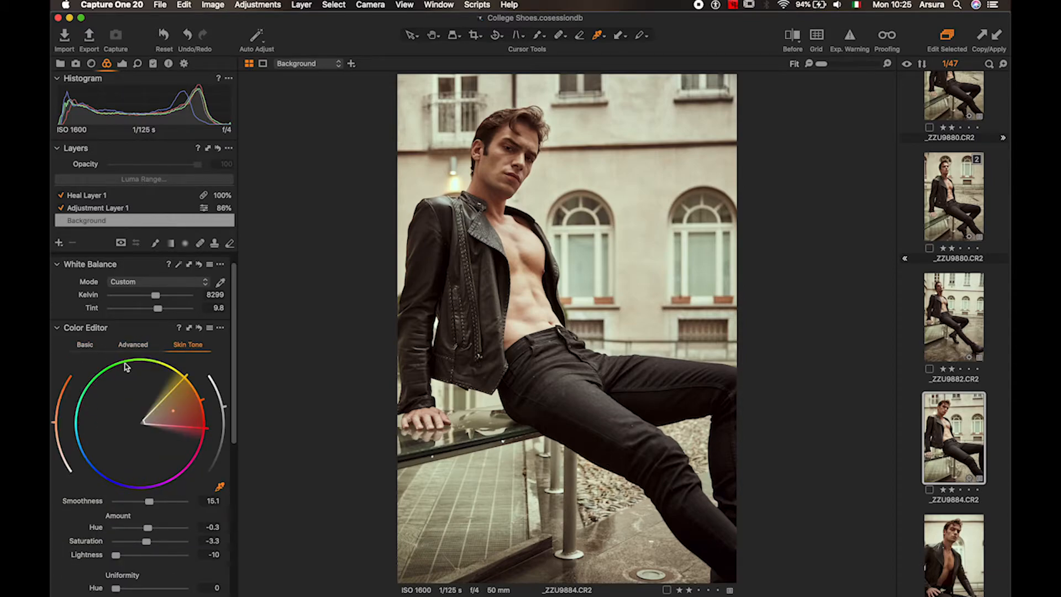
click(84, 344)
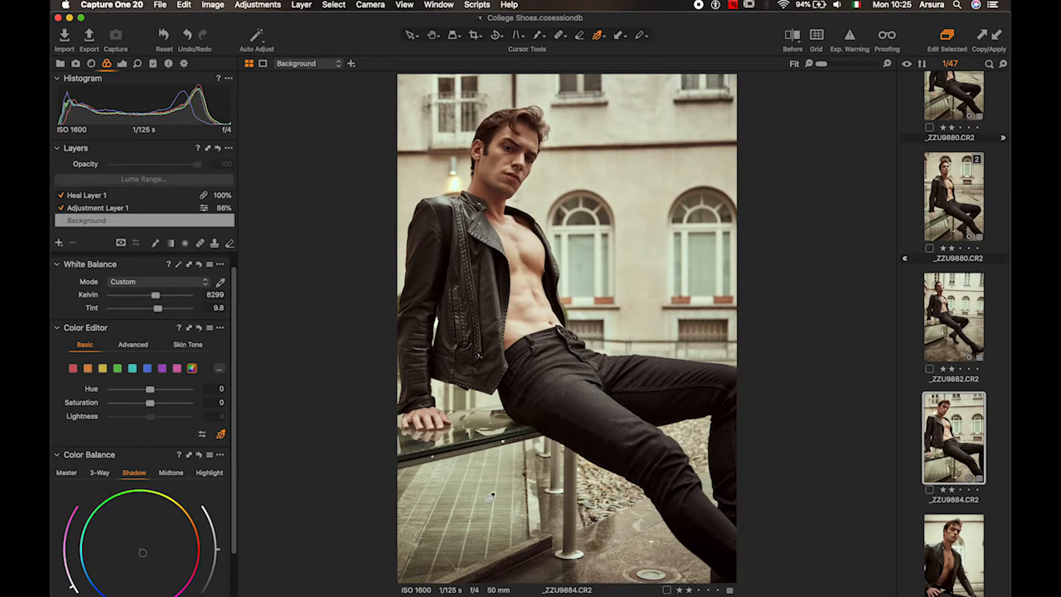
Try the Direct Color Editor on the yellow tones with Hue 30 and Saturation -2.5, and undo the changes.
click(430, 485)
drag(149, 402, 178, 402)
drag(464, 481, 430, 481)
key(super+z)
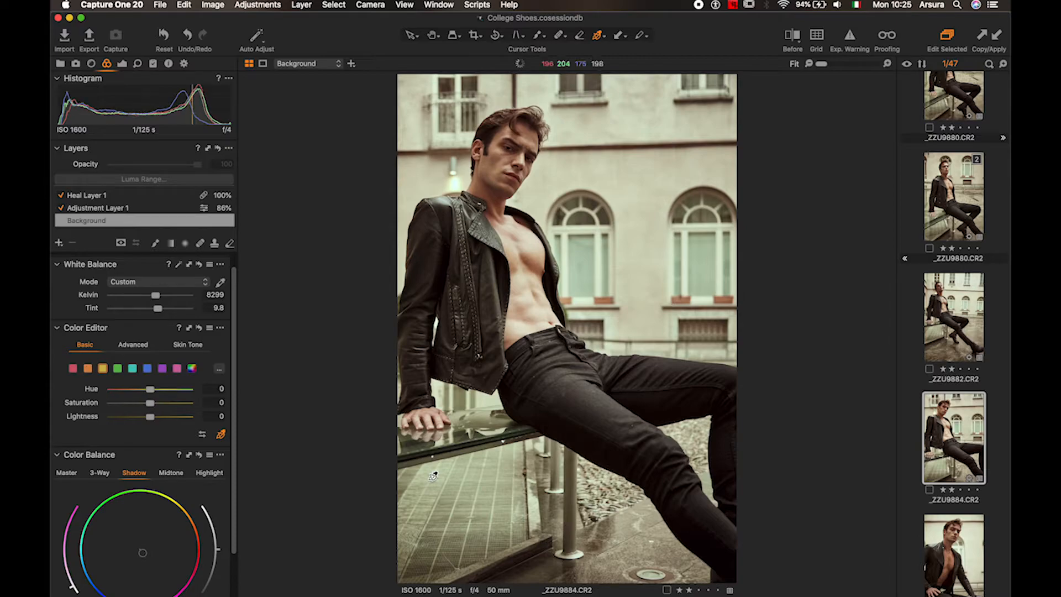
drag(149, 408, 211, 390)
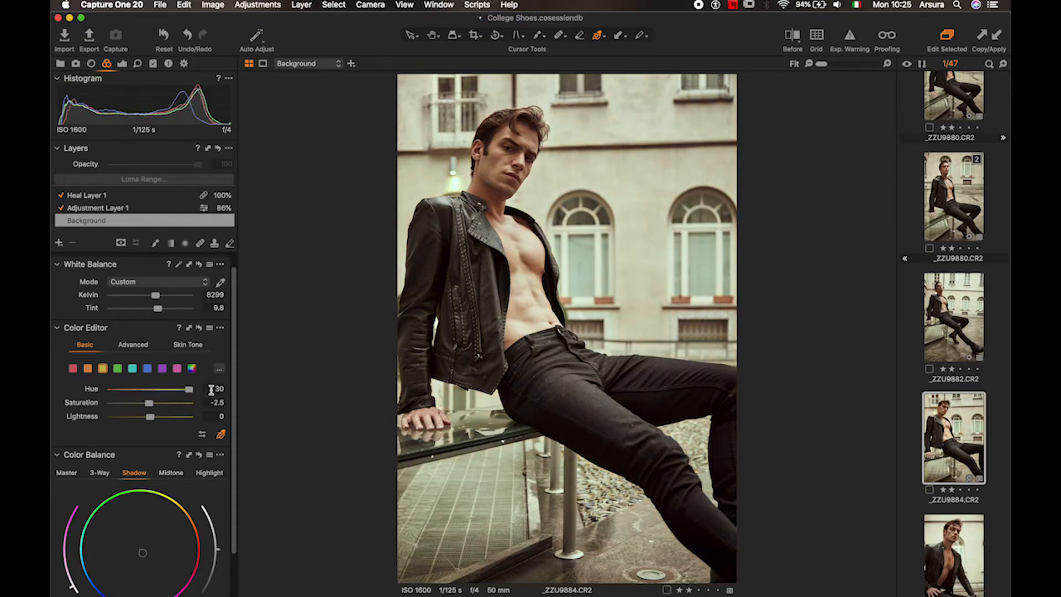
key(super+z)
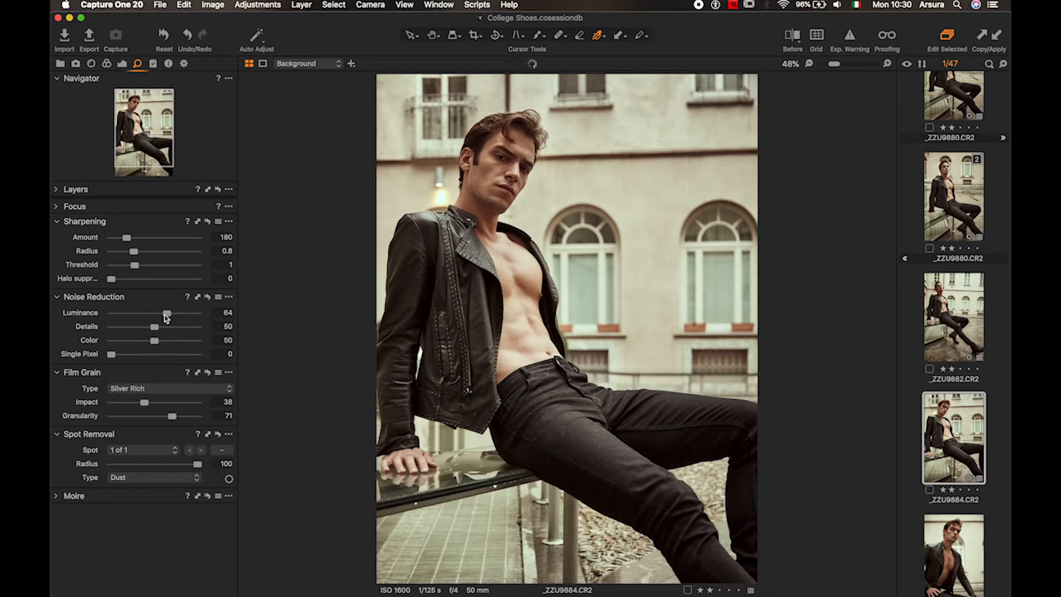
Set Noise Reduction to Luminance 71, Details 67, Color 60 and Single Pixel 11, and inspect the photo up close.
double_click(167, 314)
click(174, 320)
click(170, 327)
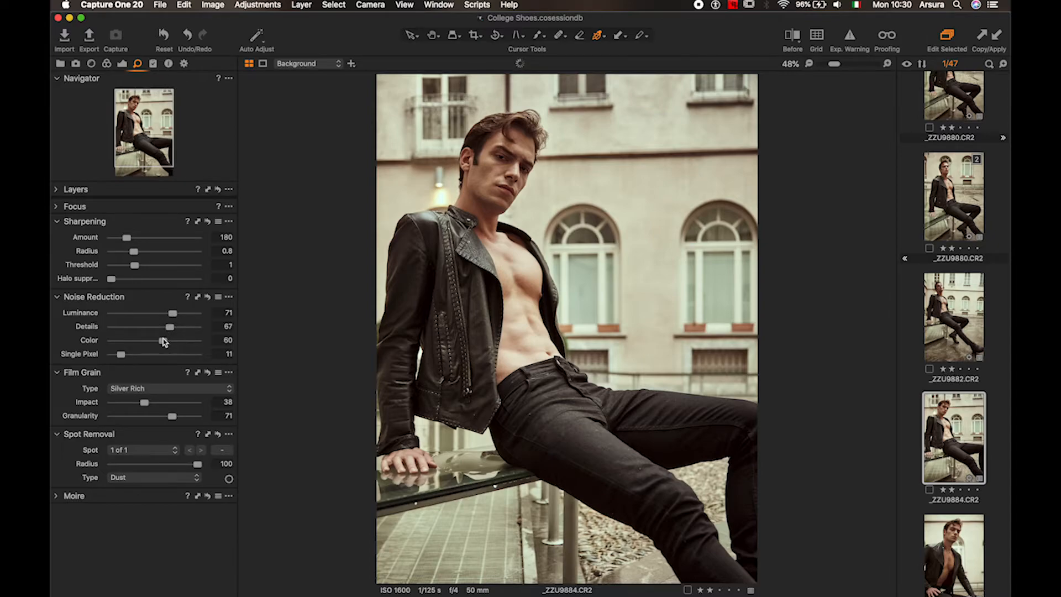
scroll(510, 173, up, 5)
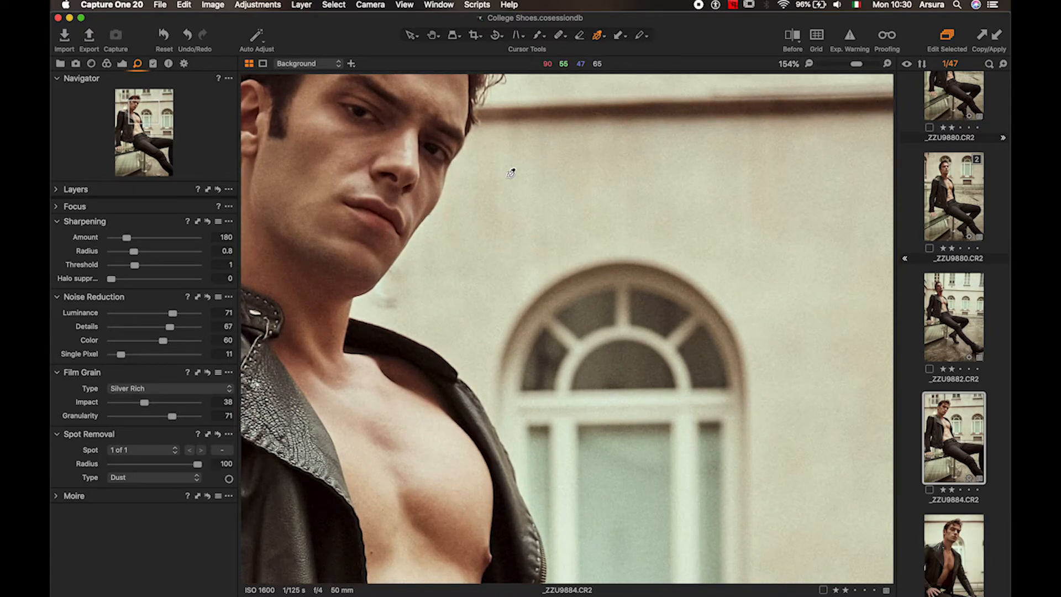
scroll(510, 173, down, 5)
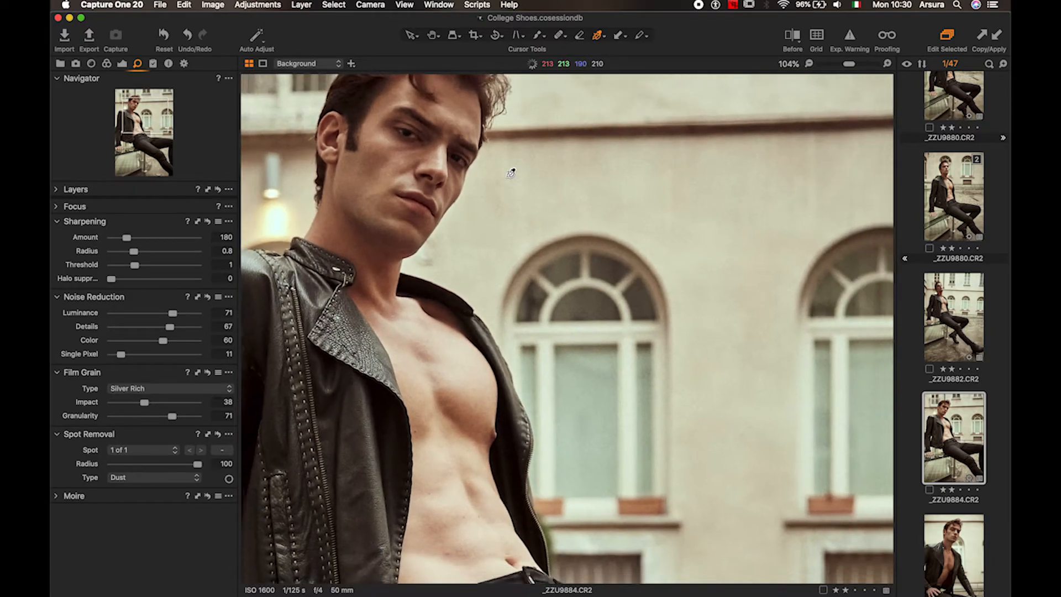
scroll(566, 406, up, 4)
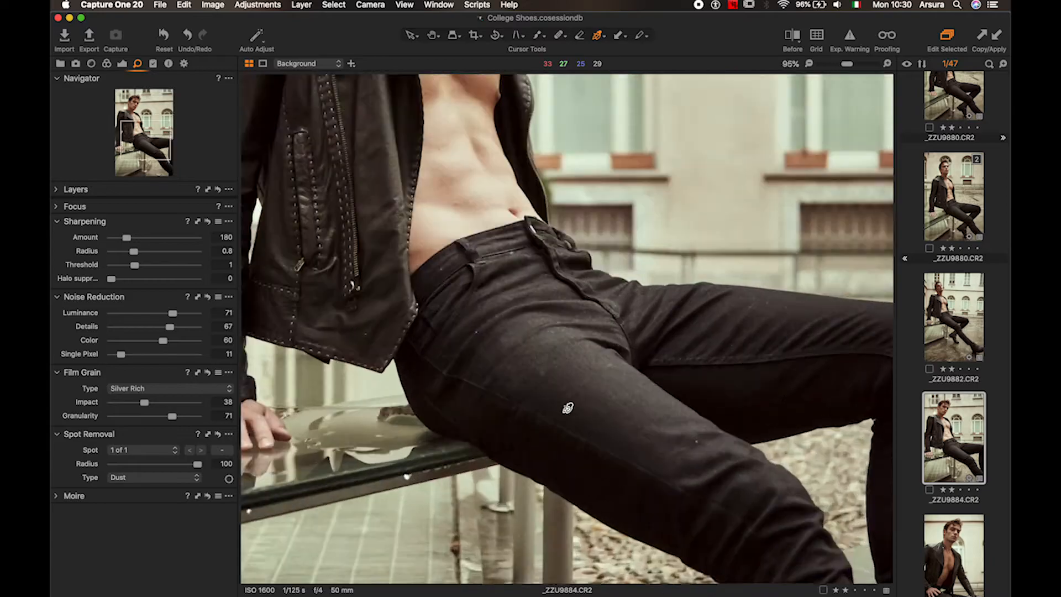
Inspect the man's trousers and the bench up close, and reset Noise Reduction's Luminance, Details and Color to 50.
scroll(568, 407, down, 4)
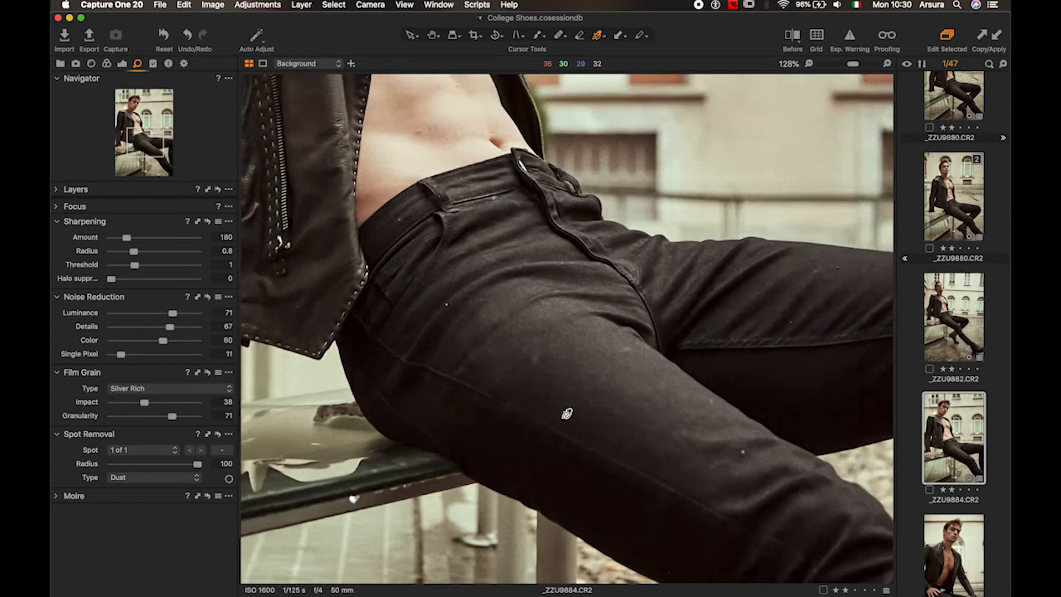
scroll(430, 414, up, 4)
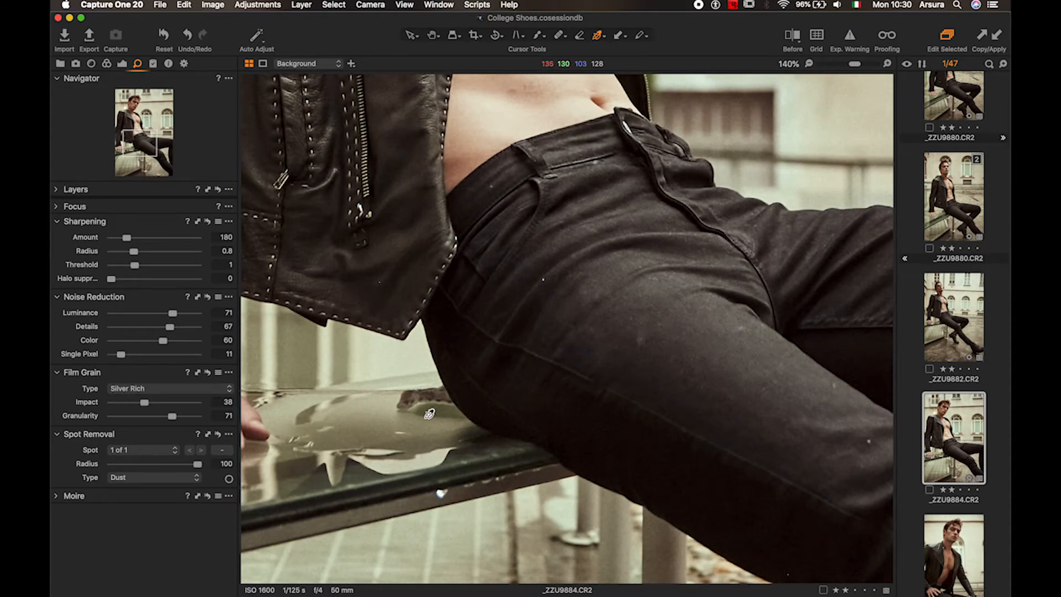
scroll(430, 415, down, 4)
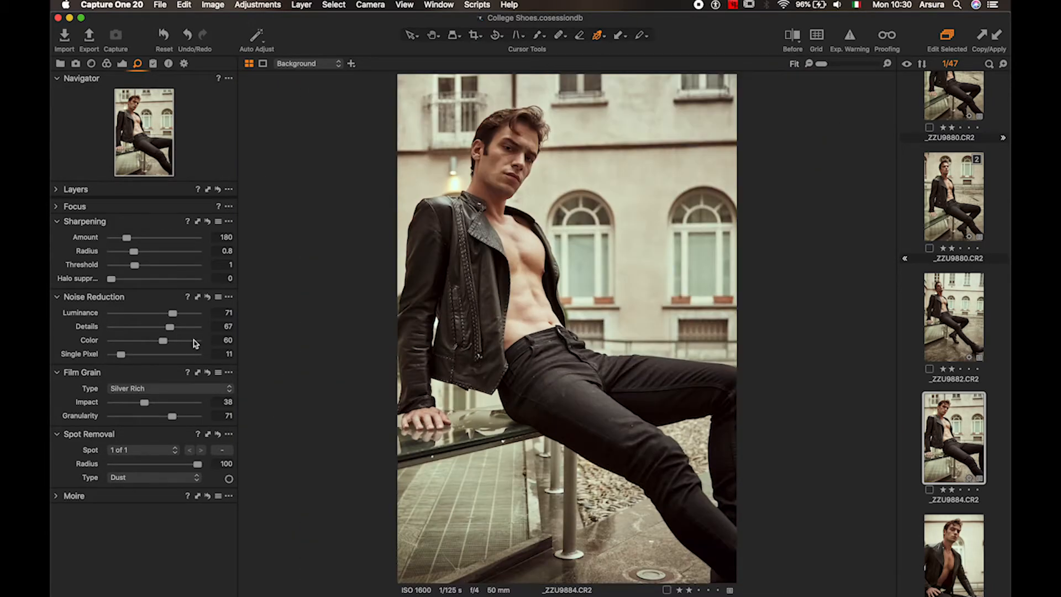
drag(168, 342, 160, 344)
double_click(170, 326)
double_click(173, 313)
Switch to Capture One 11 and crop portrait _ZZU5915.CR2 from the upper-left background to the woman's chest.
click(477, 38)
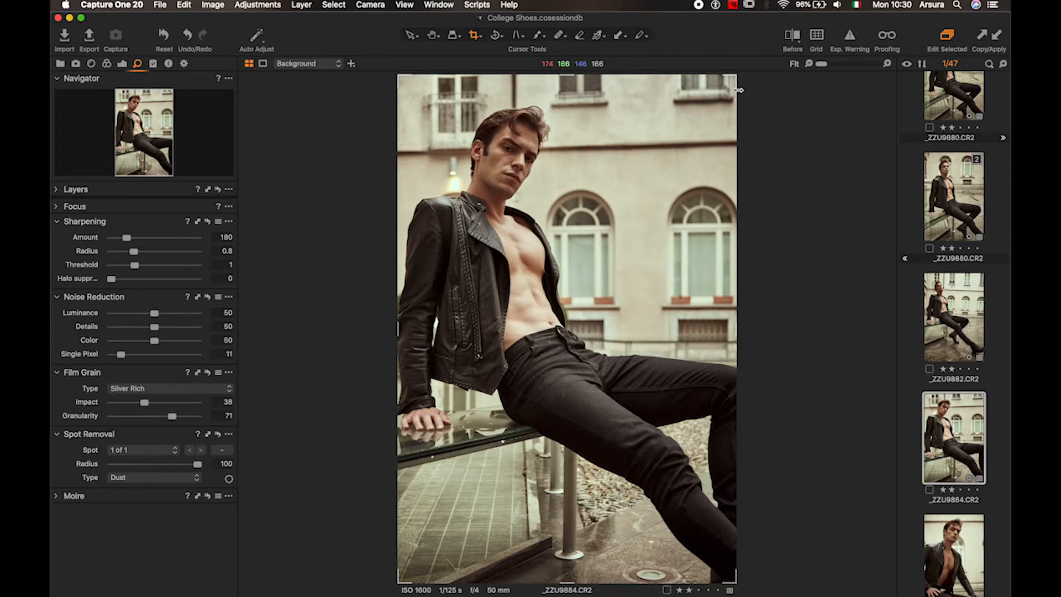
mouse_move(564, 581)
click(529, 577)
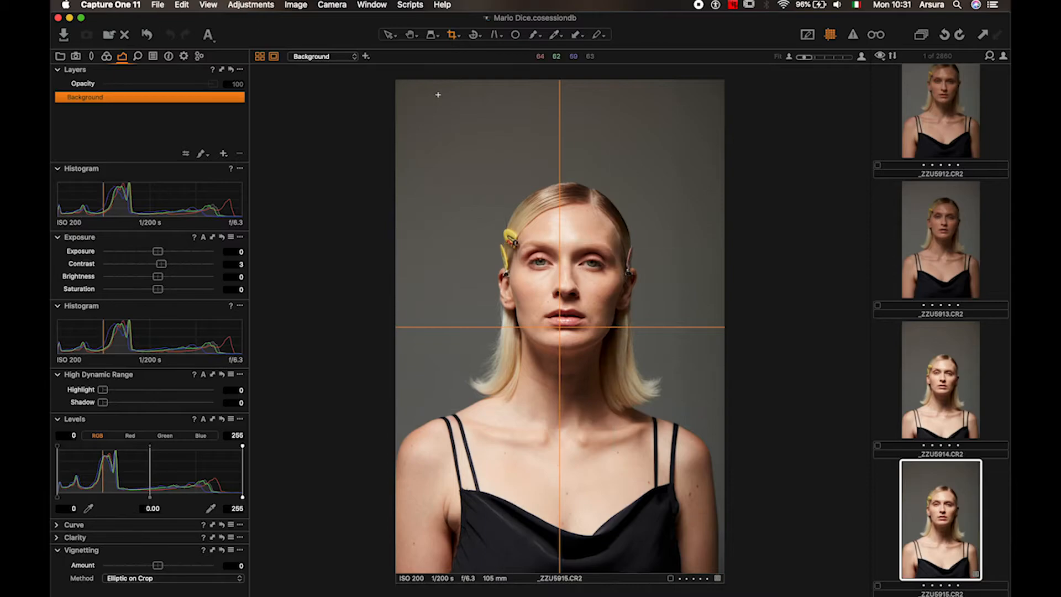
drag(438, 95, 725, 526)
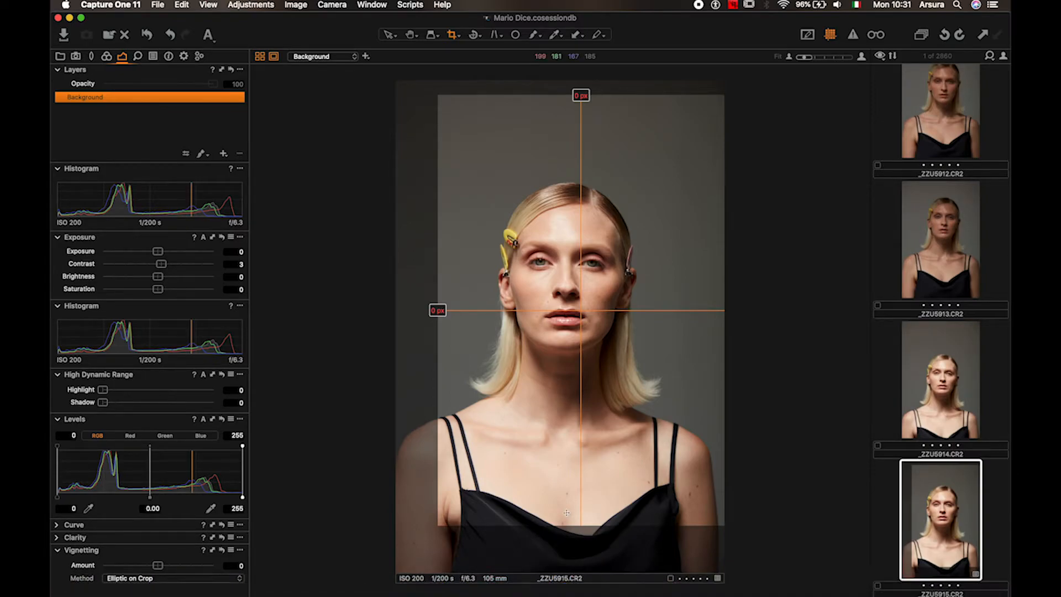
Switch back to Capture One 20, crop the seated man's photo to about 8 by 12 in, try rotating it and undo the rotation.
click(560, 577)
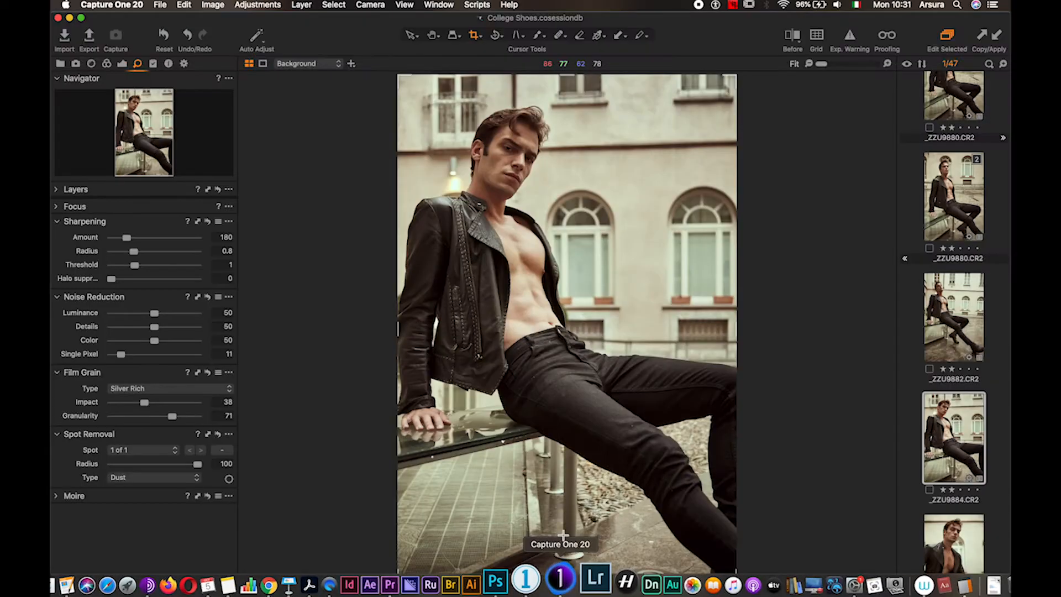
drag(401, 76, 450, 142)
drag(516, 200, 472, 137)
drag(526, 195, 558, 219)
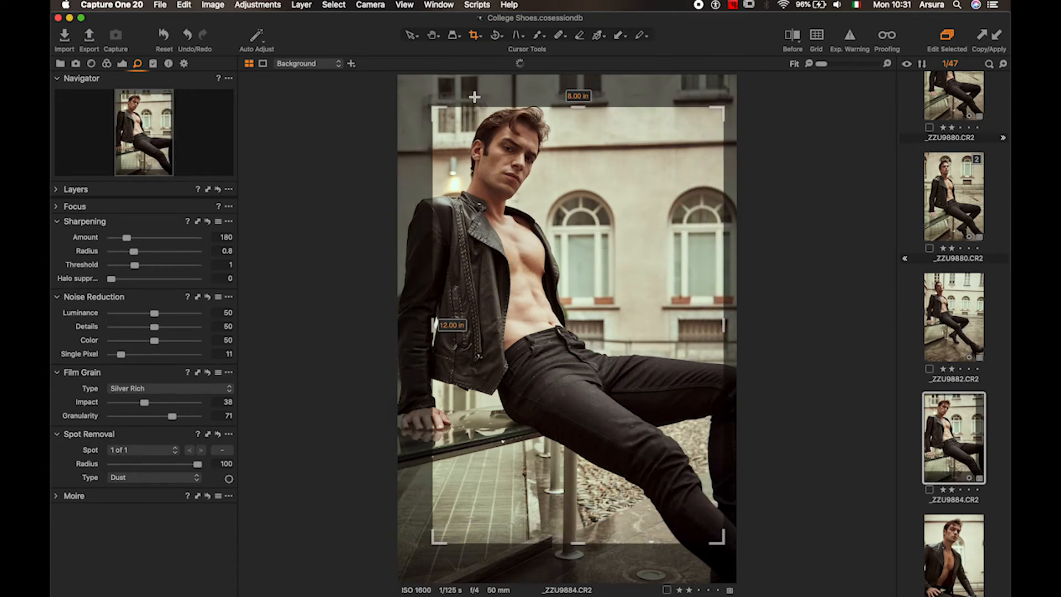
mouse_move(422, 98)
mouse_down()
mouse_move(398, 99)
mouse_move(403, 108)
mouse_up()
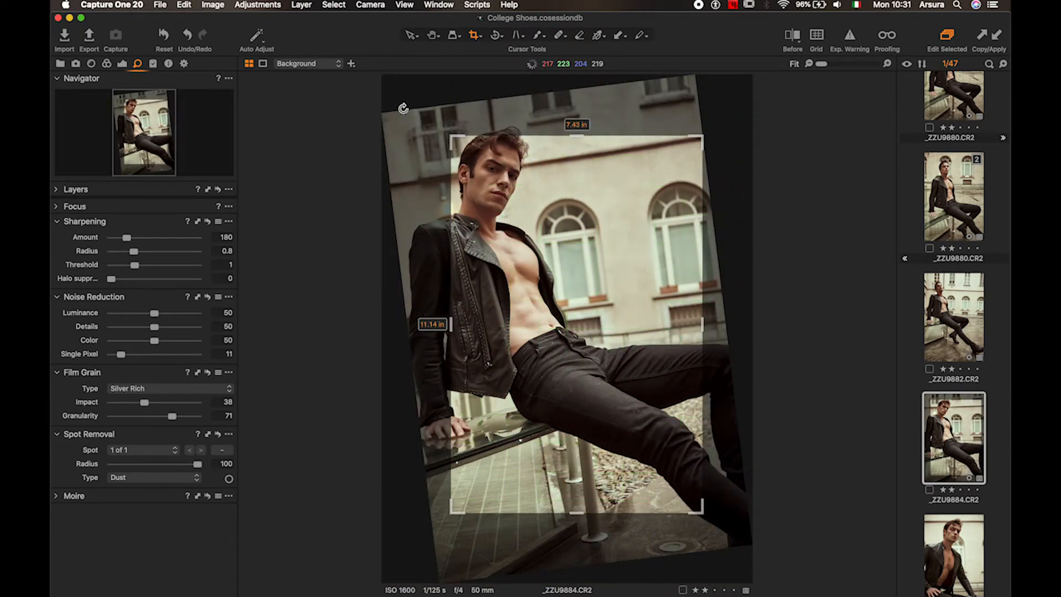
key(super+z)
Try the 4x5 crop ratio, change it to Unconstrained, and extend the crop to the full 9.33 by 14.00 in frame.
click(480, 38)
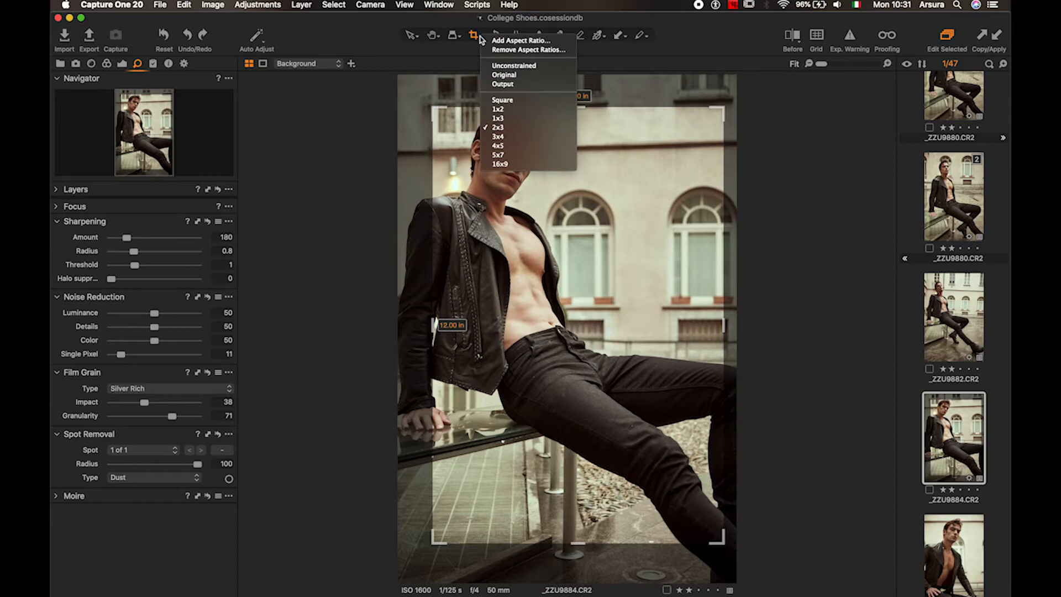
click(508, 146)
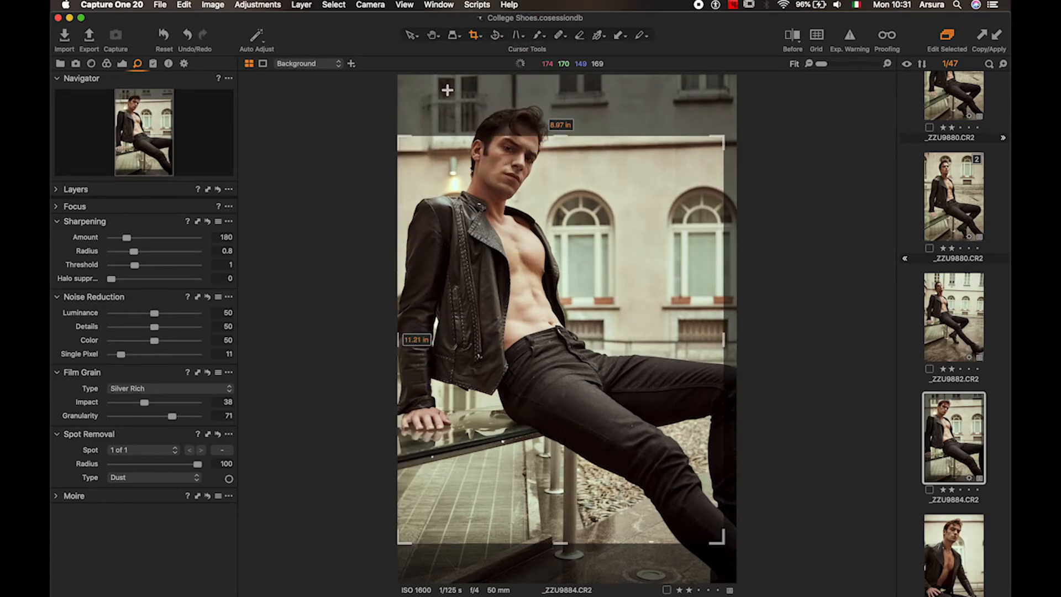
right_click(586, 203)
click(597, 155)
click(596, 136)
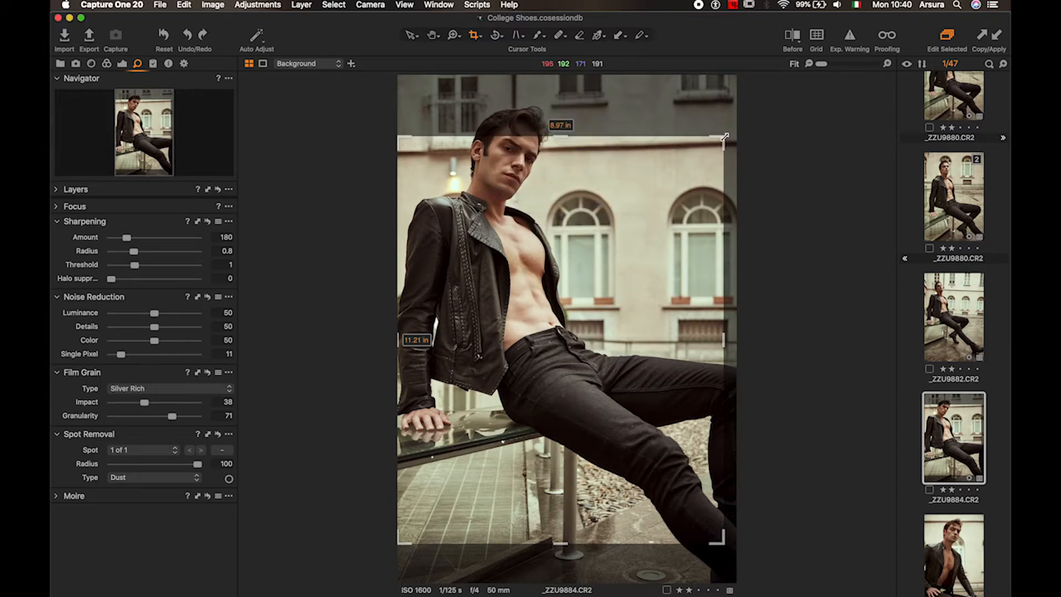
drag(722, 139, 739, 80)
drag(567, 543, 570, 584)
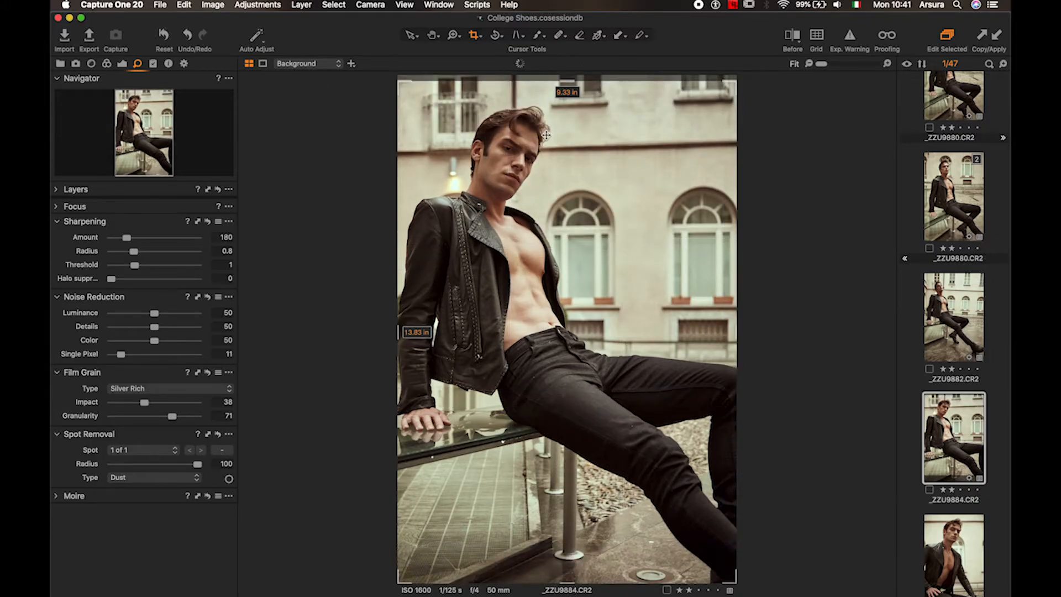
drag(568, 78, 568, 72)
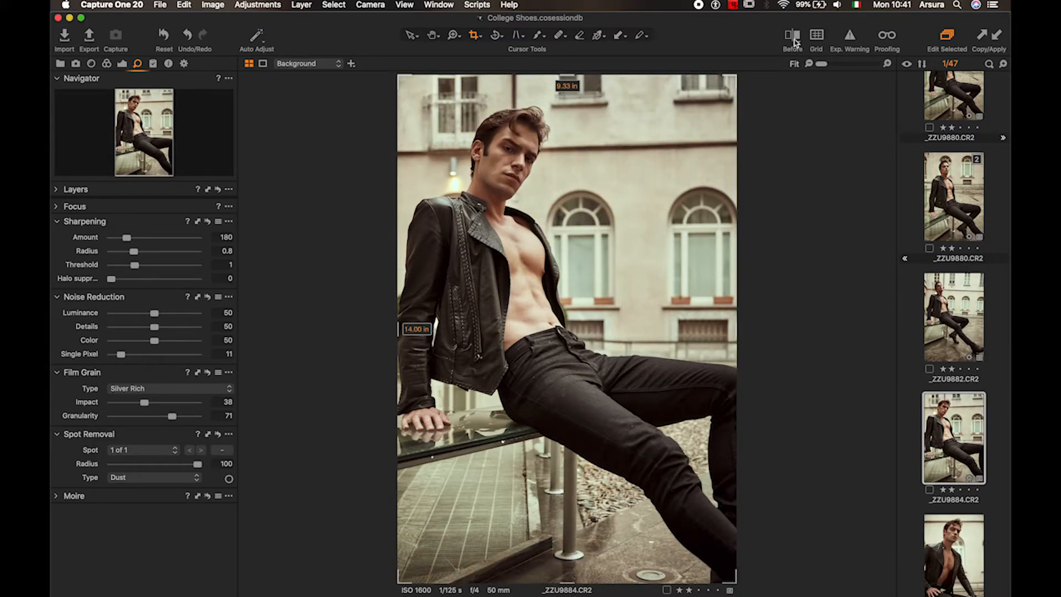
Compare the edit of _ZZU9884.CR2 with the original in the Before/After split view, moving the divider and toggling the comparison.
click(793, 37)
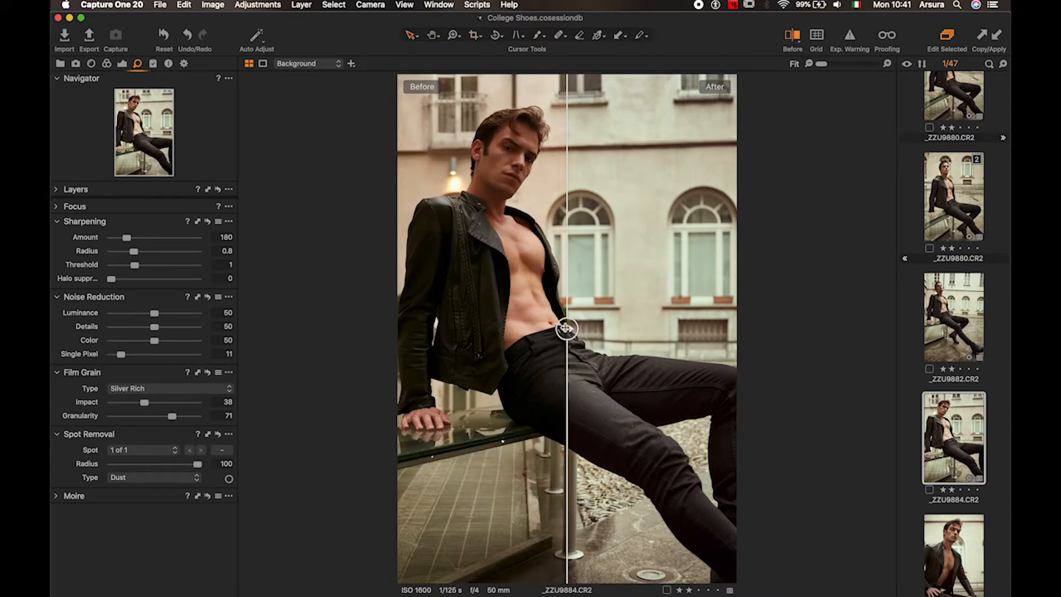
drag(567, 329, 538, 326)
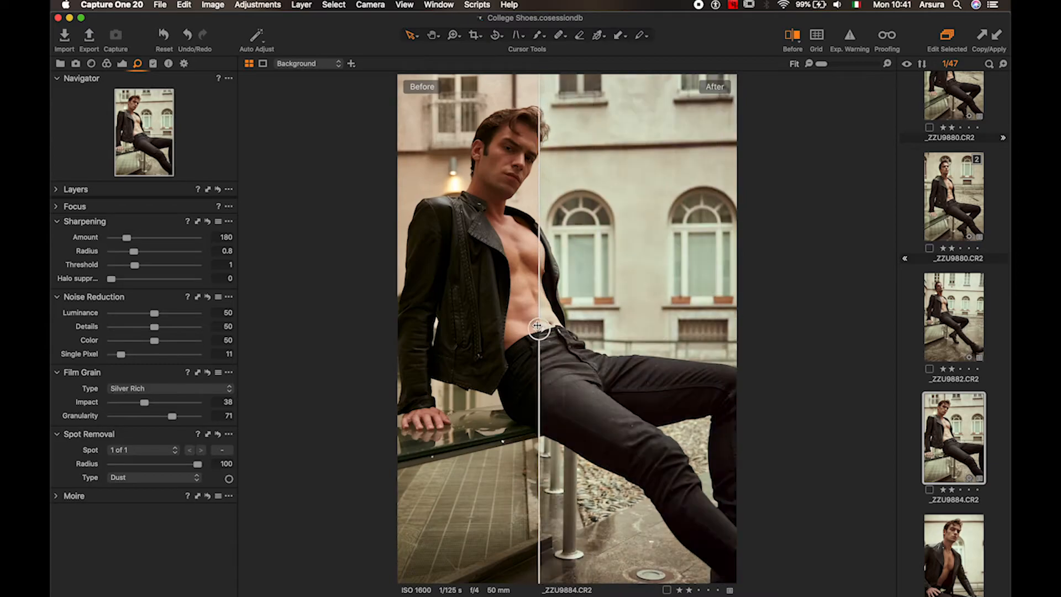
click(404, 6)
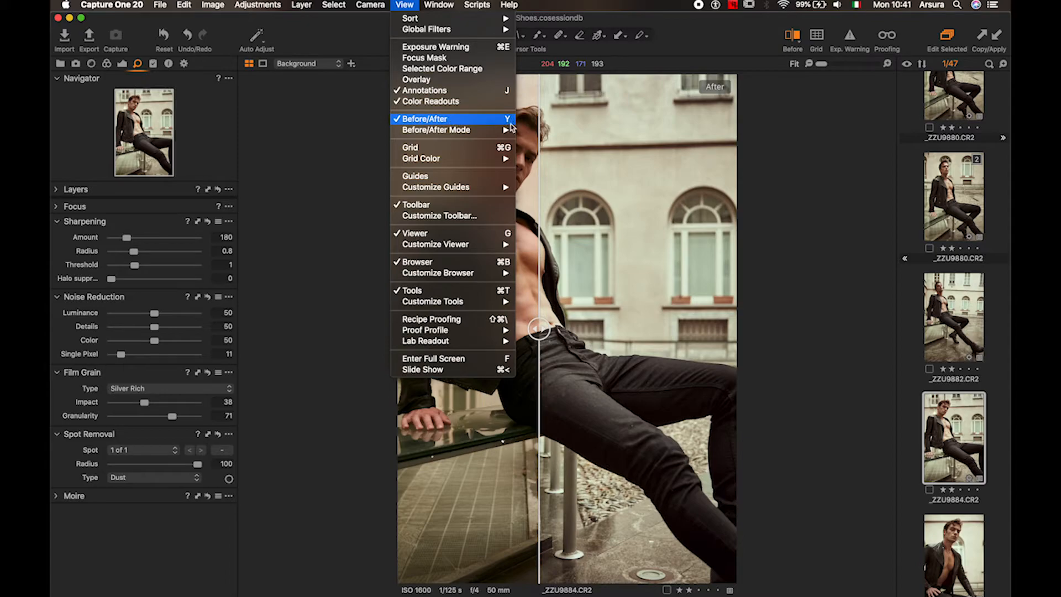
click(781, 156)
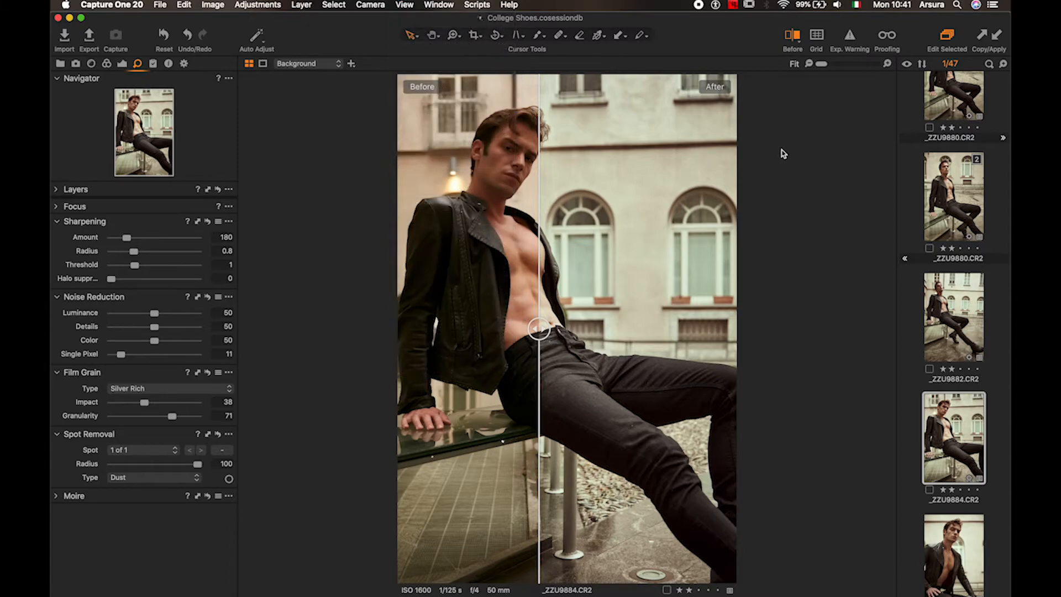
click(783, 49)
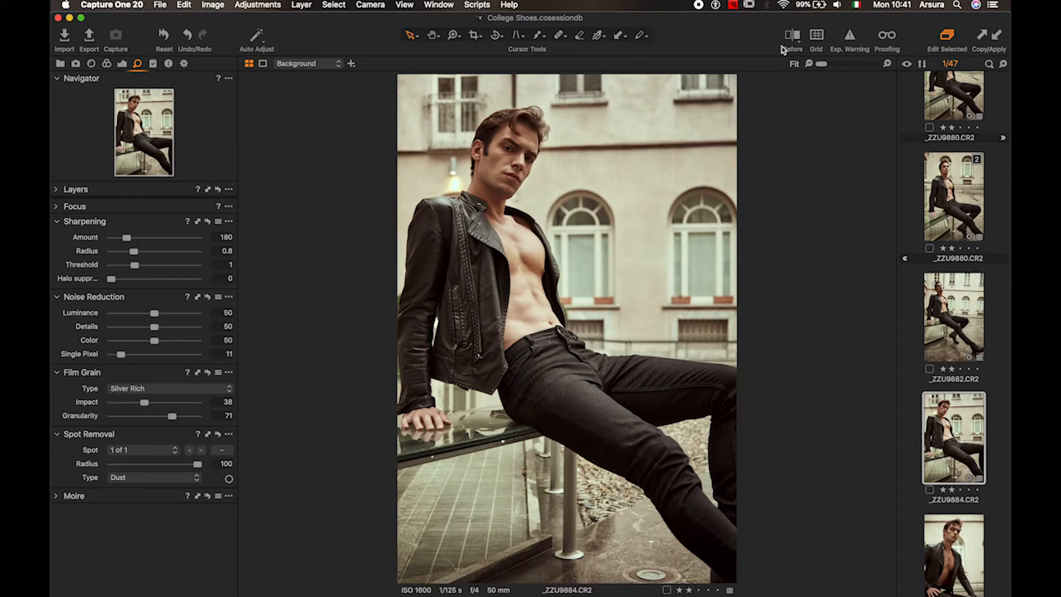
click(782, 50)
click(783, 50)
click(782, 50)
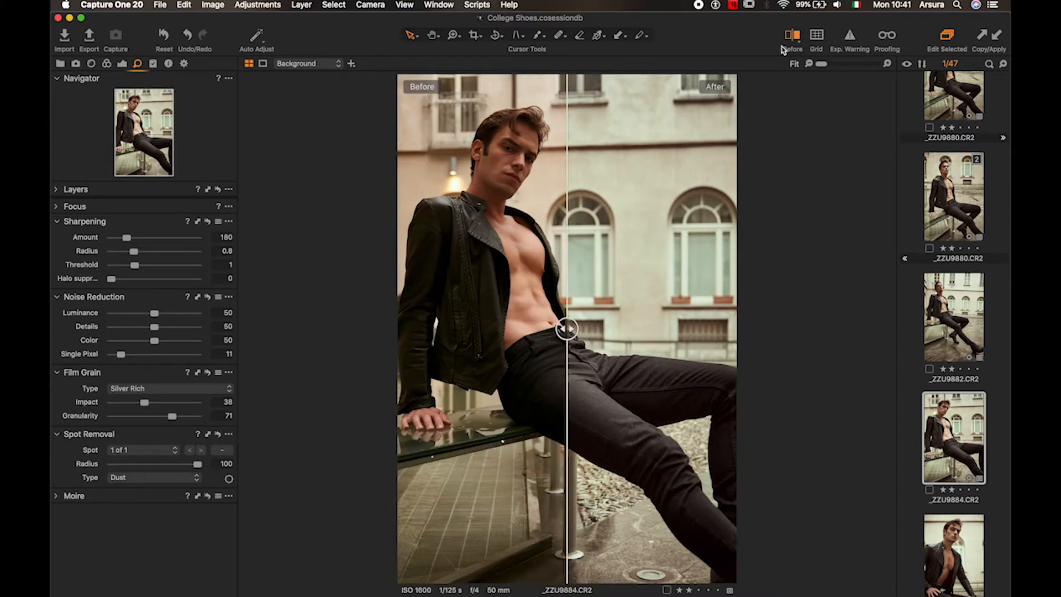
drag(570, 328, 613, 326)
Add _ZZU9882.CR2 and the second variant of _ZZU9880.CR2 to the Before/After comparison and shift the shared divider.
super+click(959, 325)
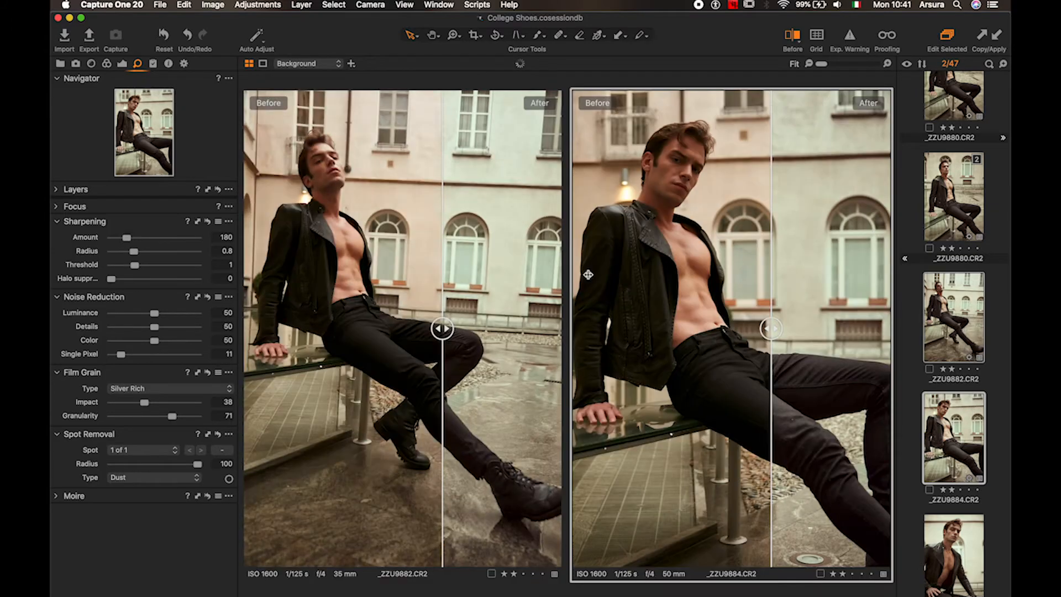
super+click(955, 196)
drag(381, 327, 357, 328)
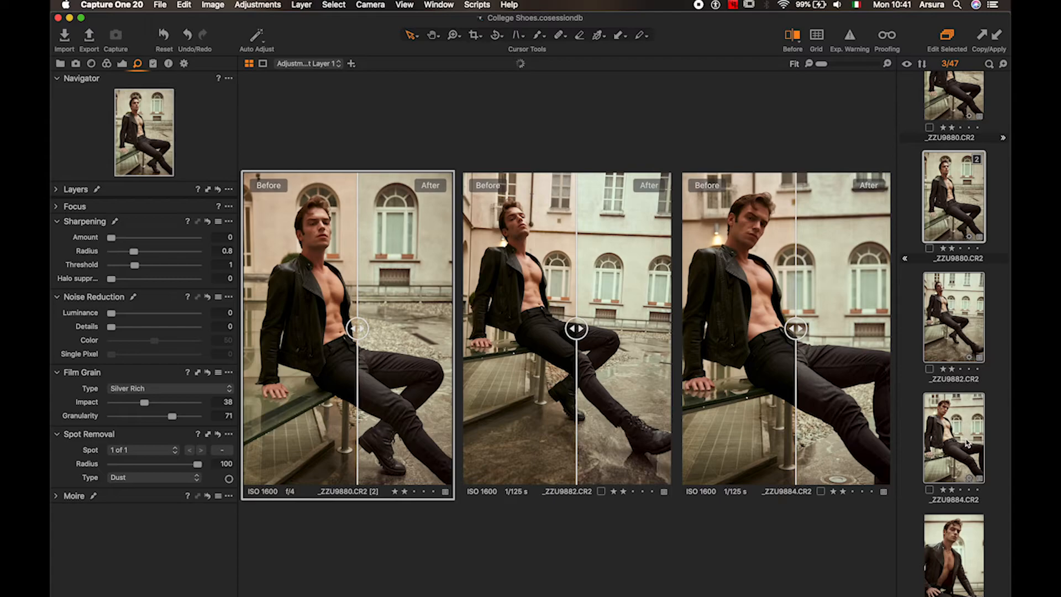
Reduce the selection to _ZZU9884.CR2 alone and turn off the Before/After comparison.
click(936, 421)
click(911, 387)
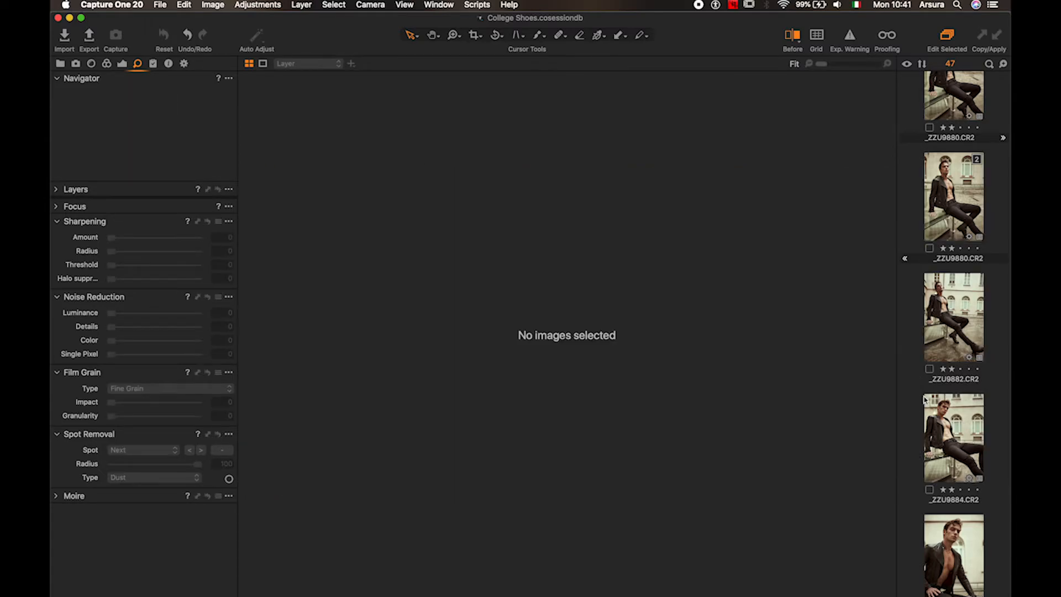
click(981, 432)
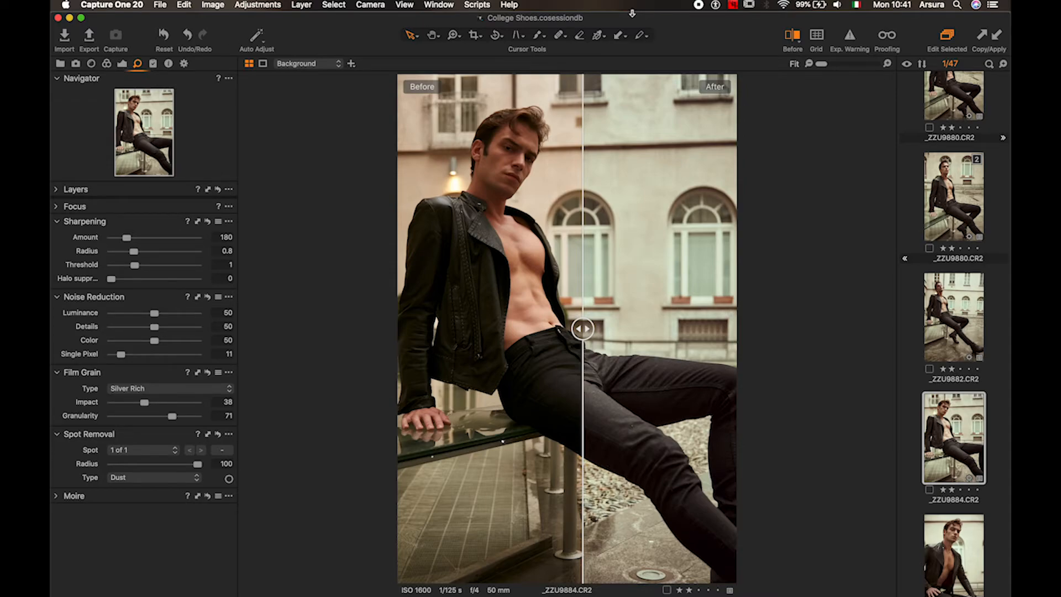
key(y)
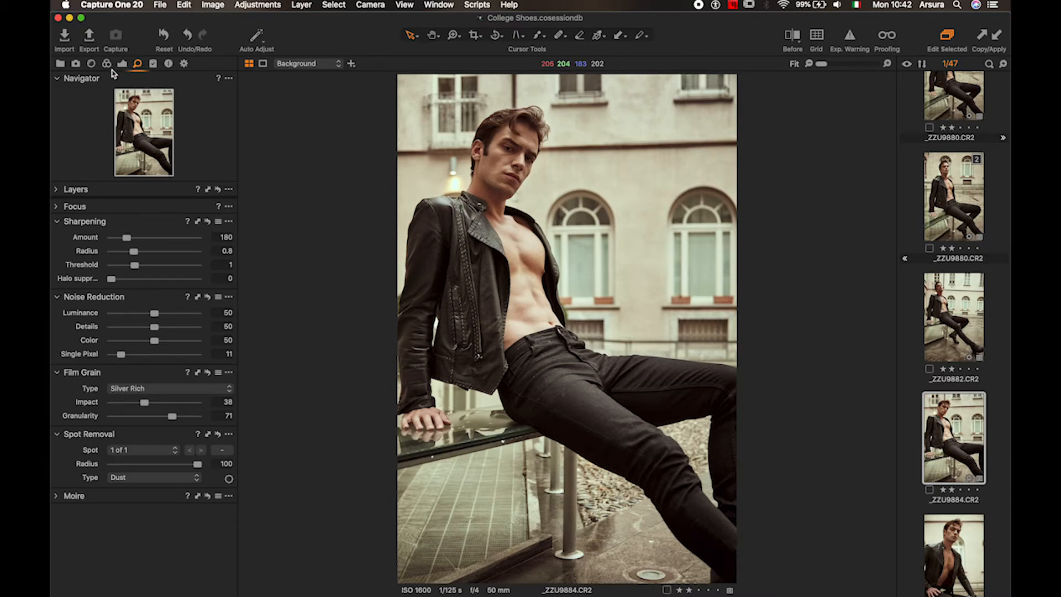
Look through the Lens Correction profiles by manufacturer, including Pentax, Nikon, Generic, Contax and Canon, keeping the current profile.
click(91, 64)
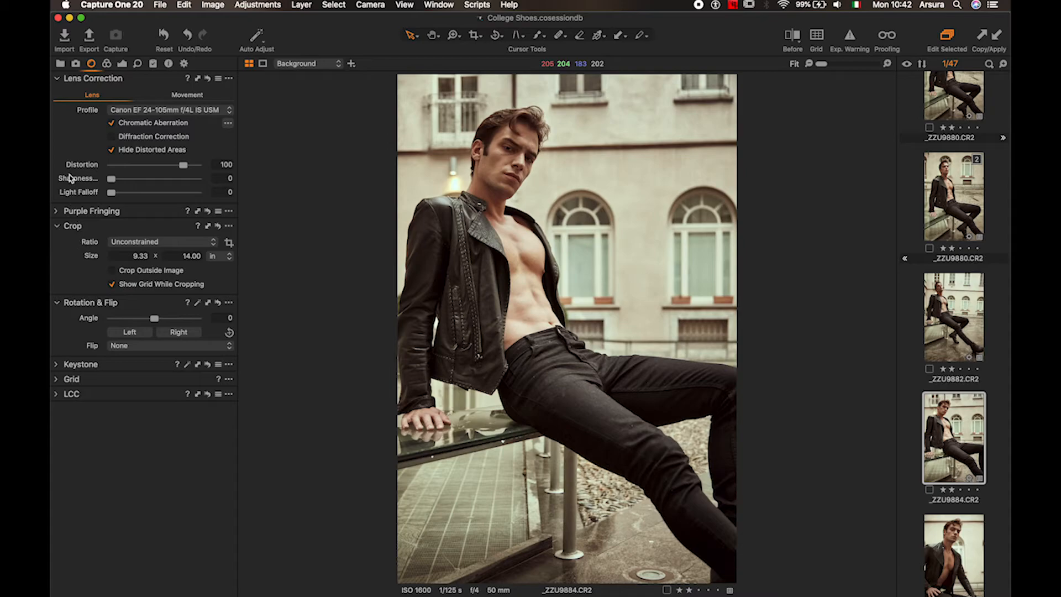
click(201, 112)
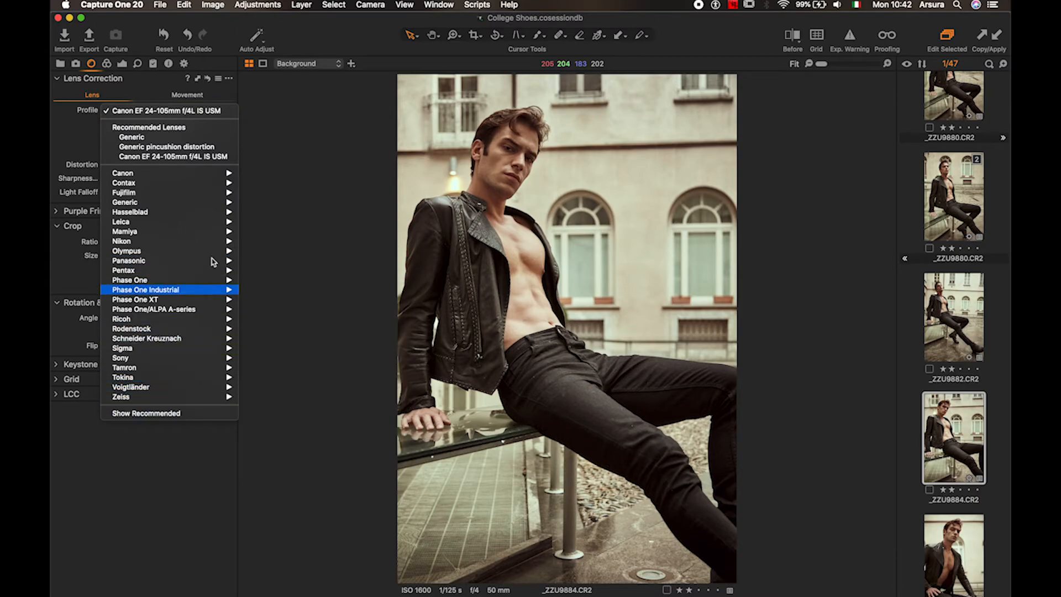
click(79, 135)
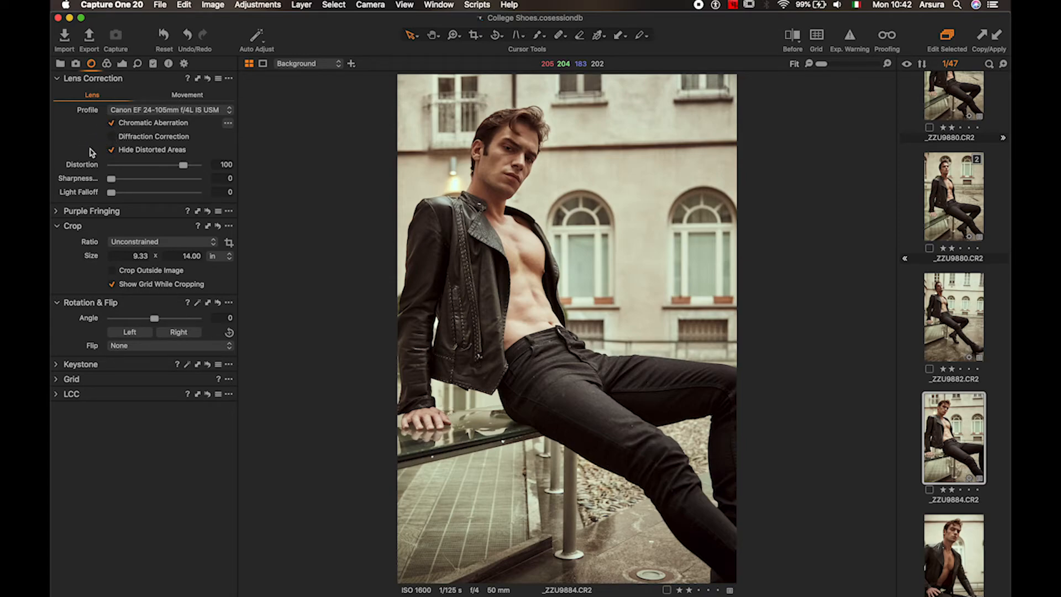
click(130, 110)
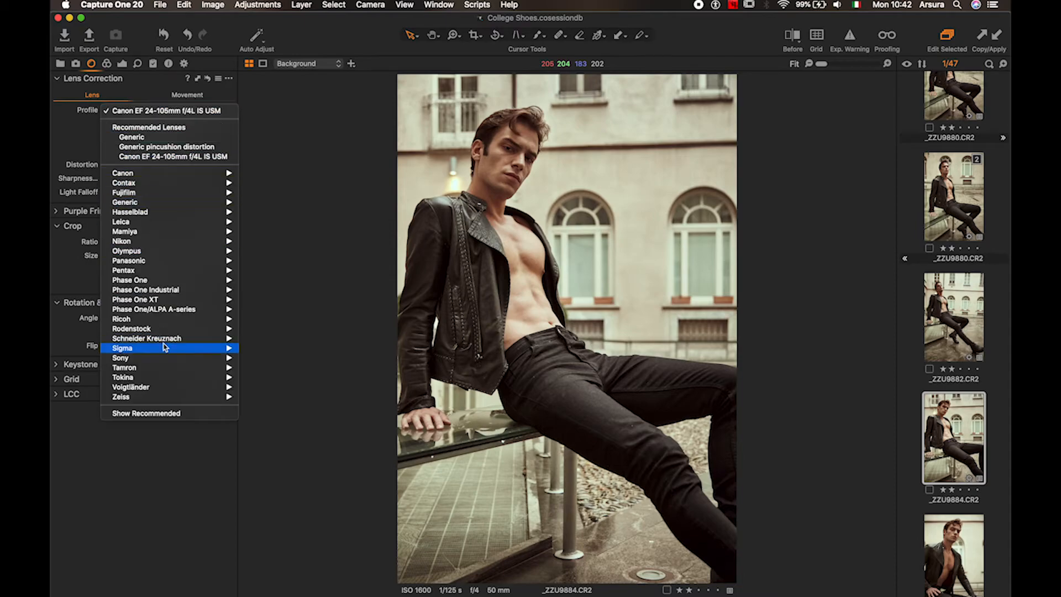
mouse_move(164, 347)
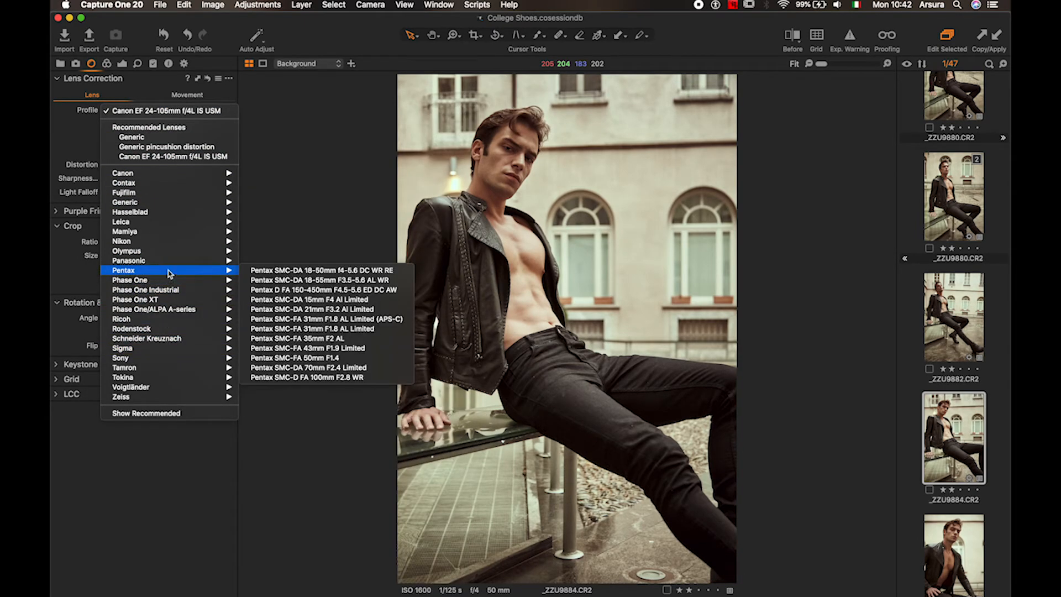
mouse_move(165, 243)
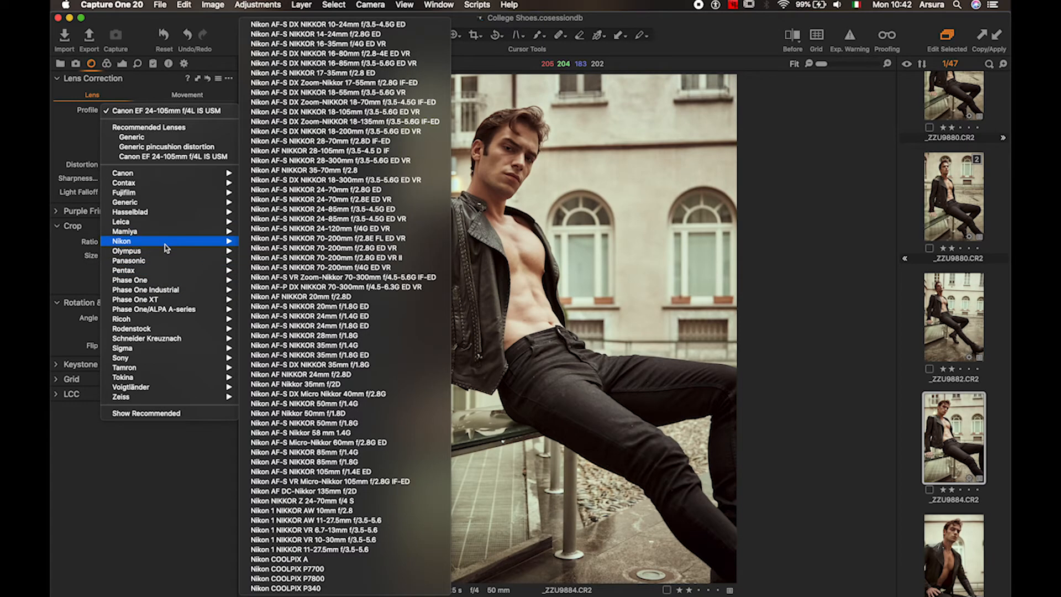
mouse_move(182, 215)
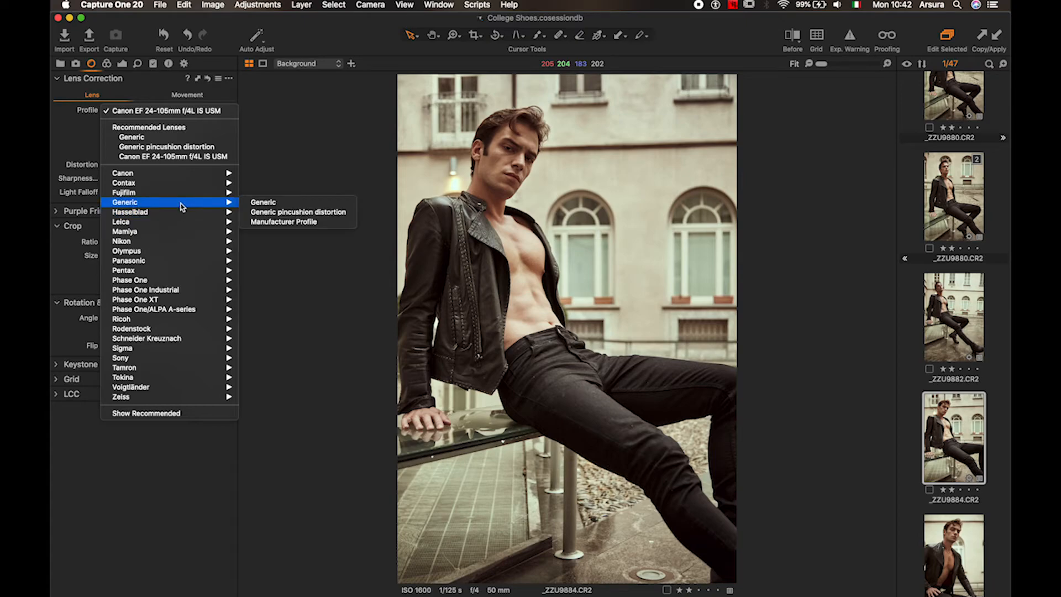
mouse_move(184, 195)
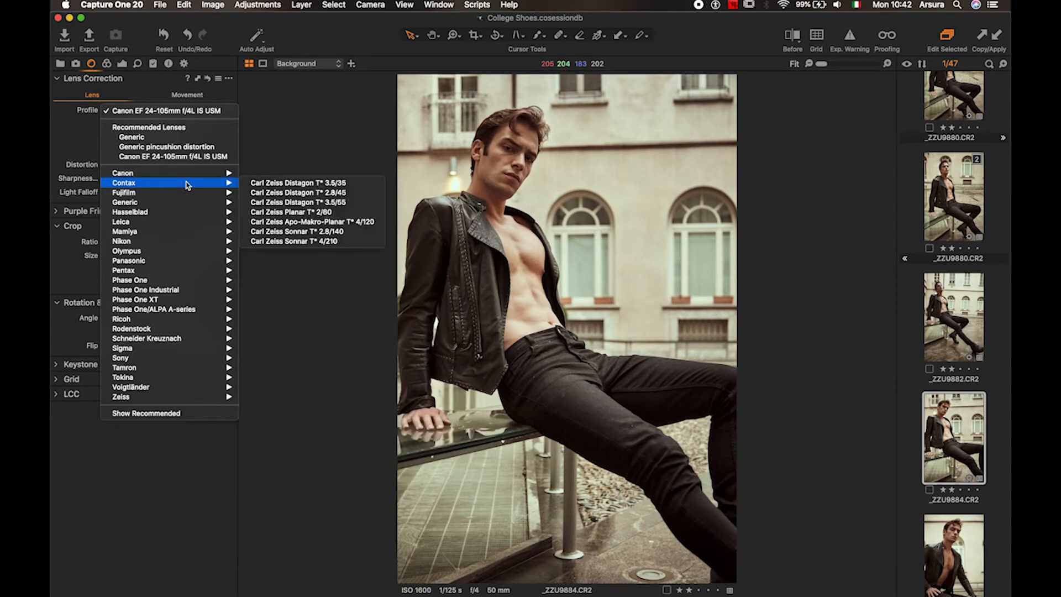
mouse_move(189, 175)
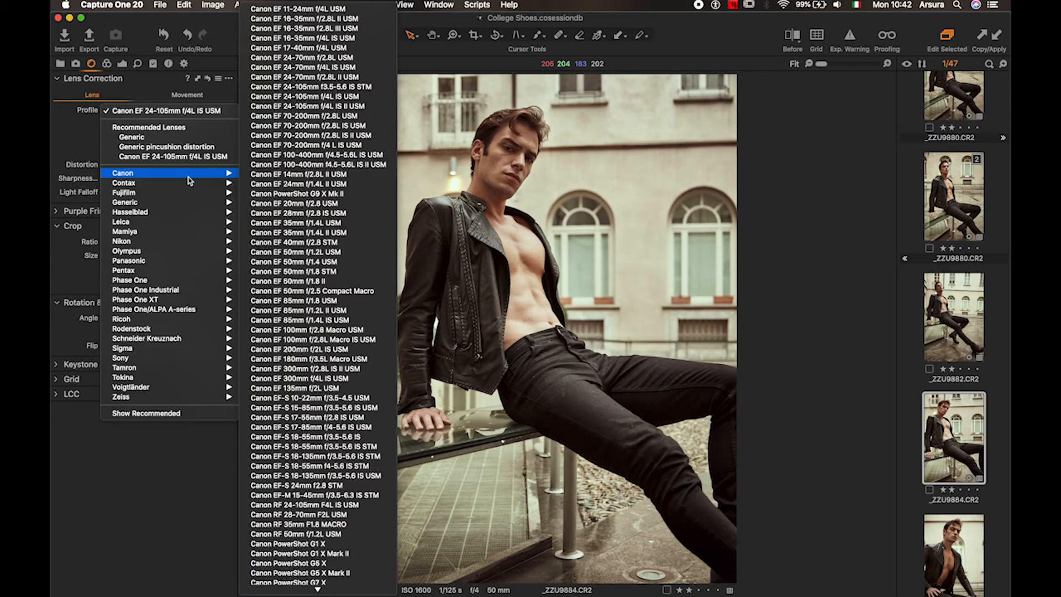
mouse_move(202, 343)
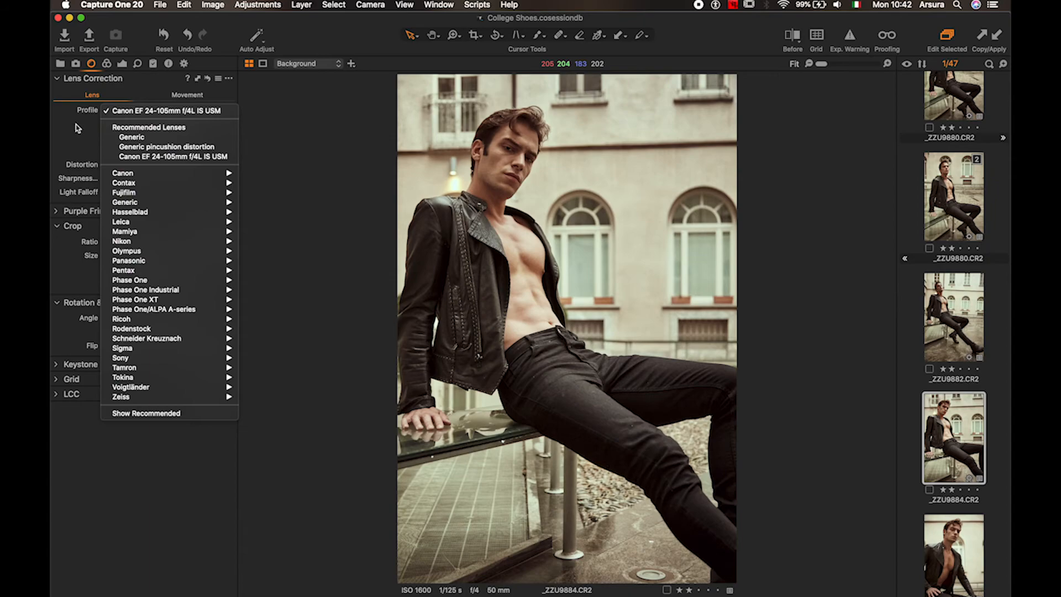
click(77, 138)
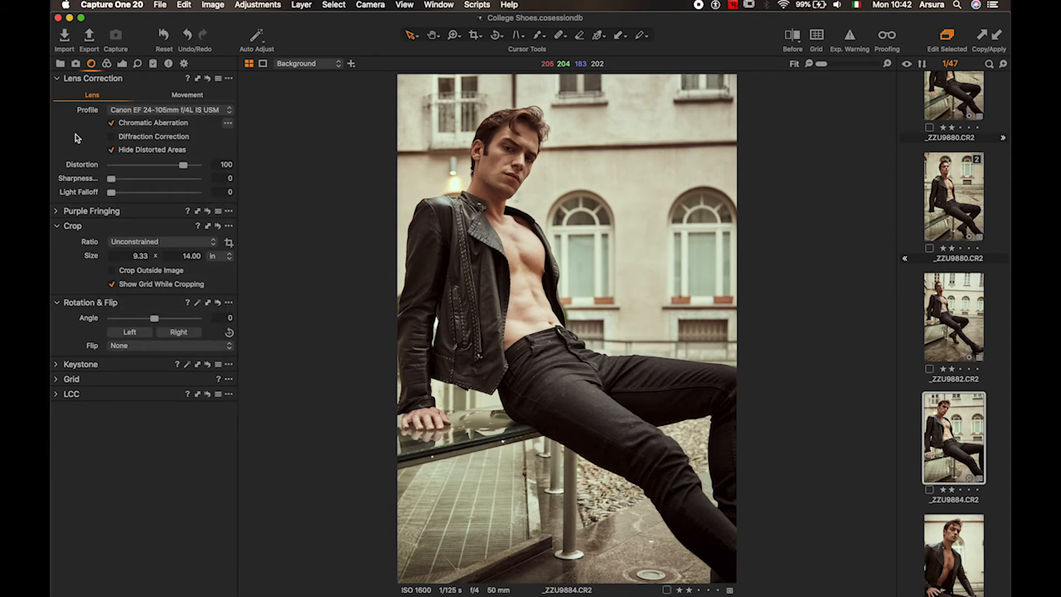